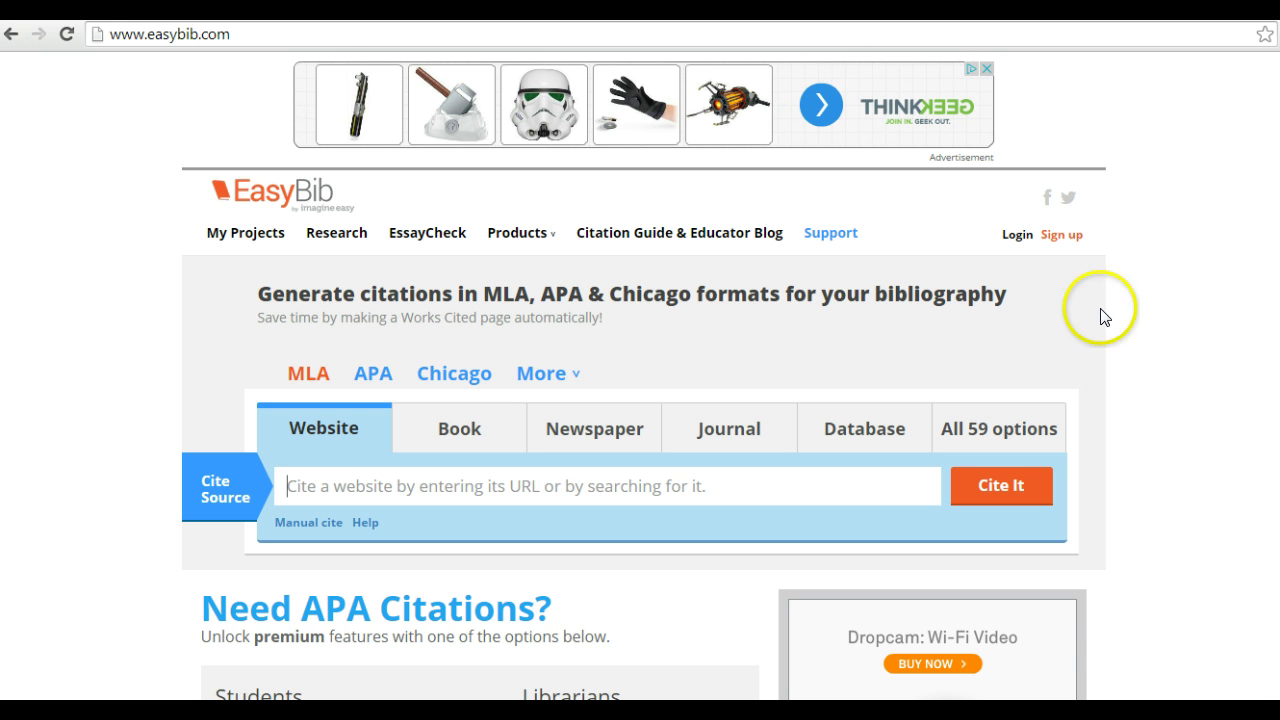
# Log in to EasyBib via Google with the school account and grant offline access.
pyautogui.click(1015, 234)
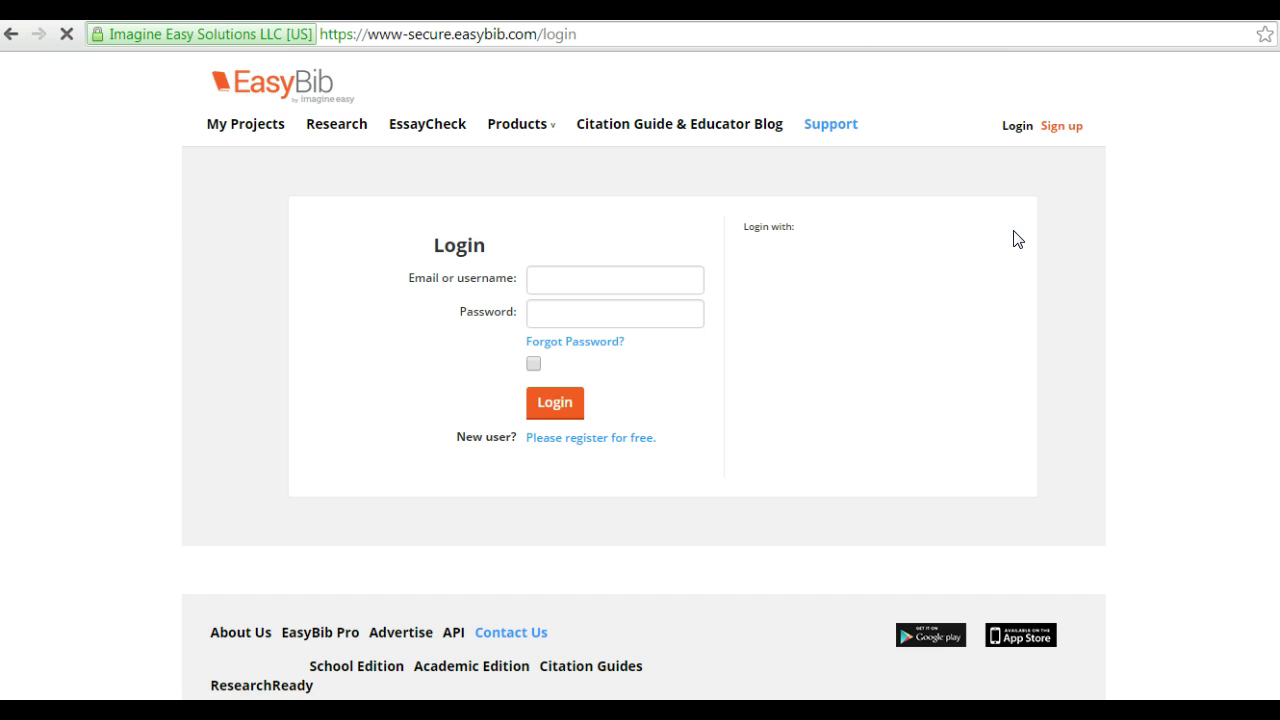
pyautogui.click(829, 265)
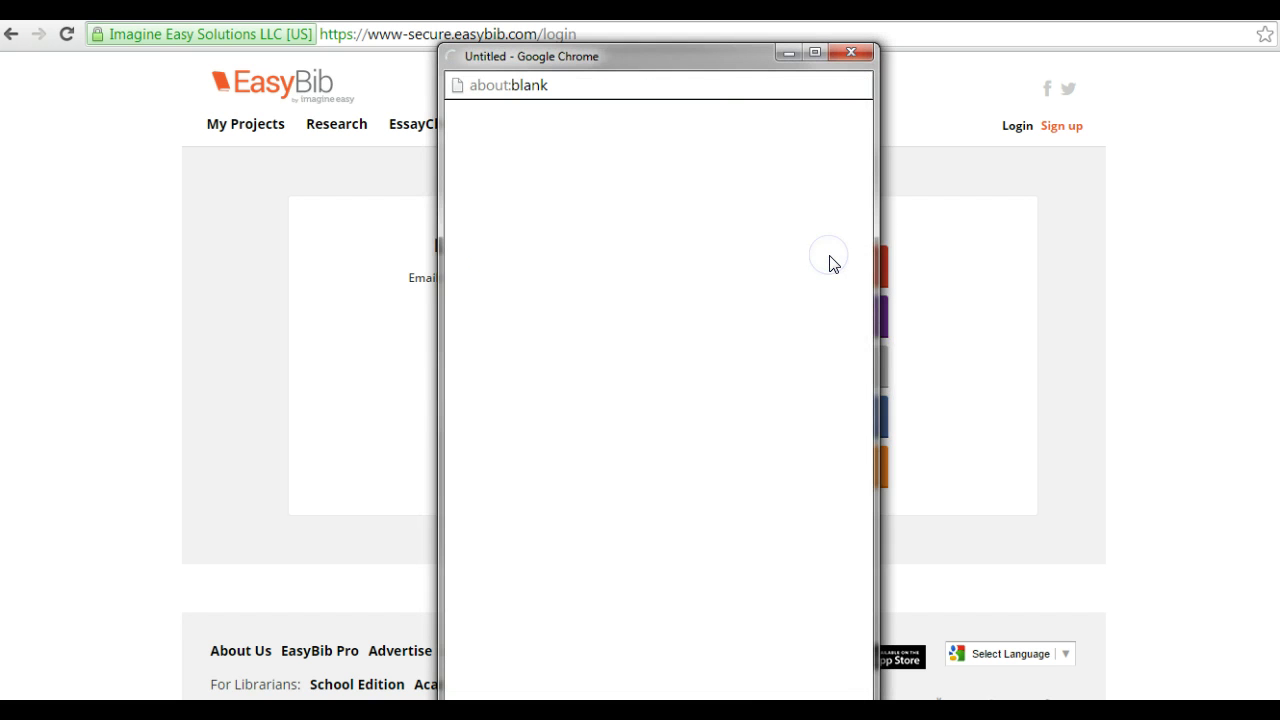
pyautogui.click(690, 250)
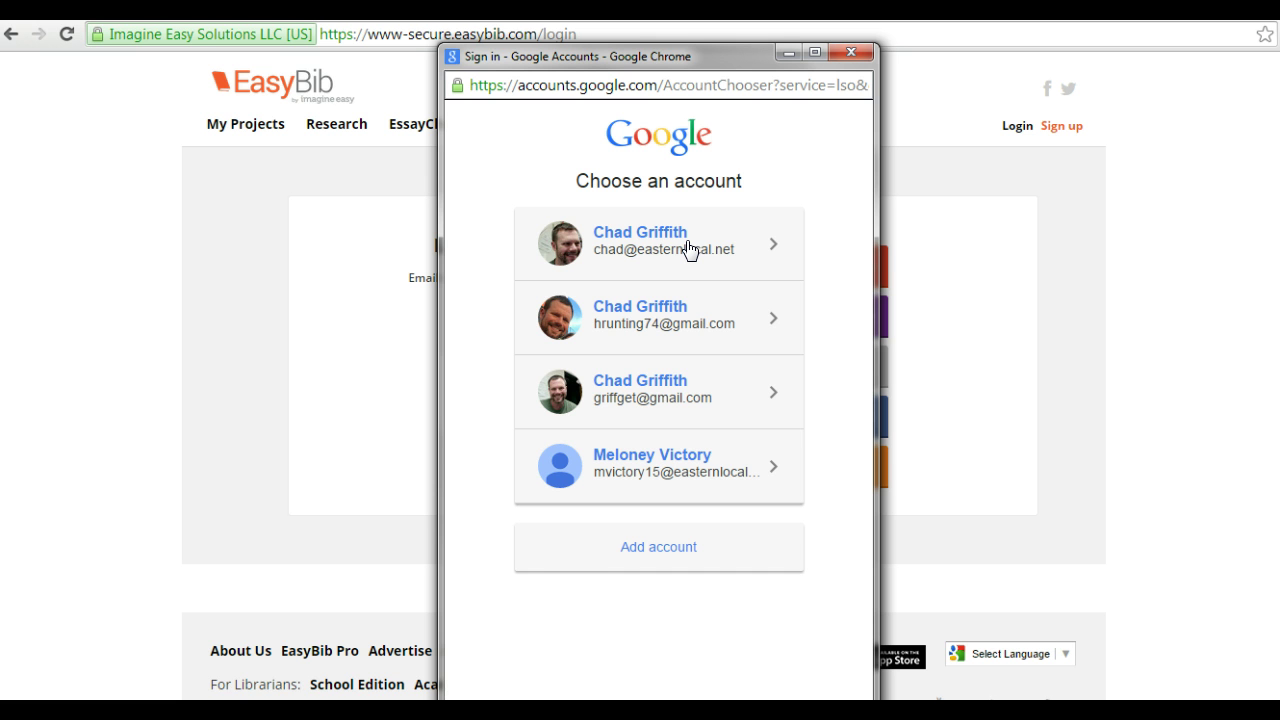
pyautogui.click(688, 250)
pyautogui.click(628, 290)
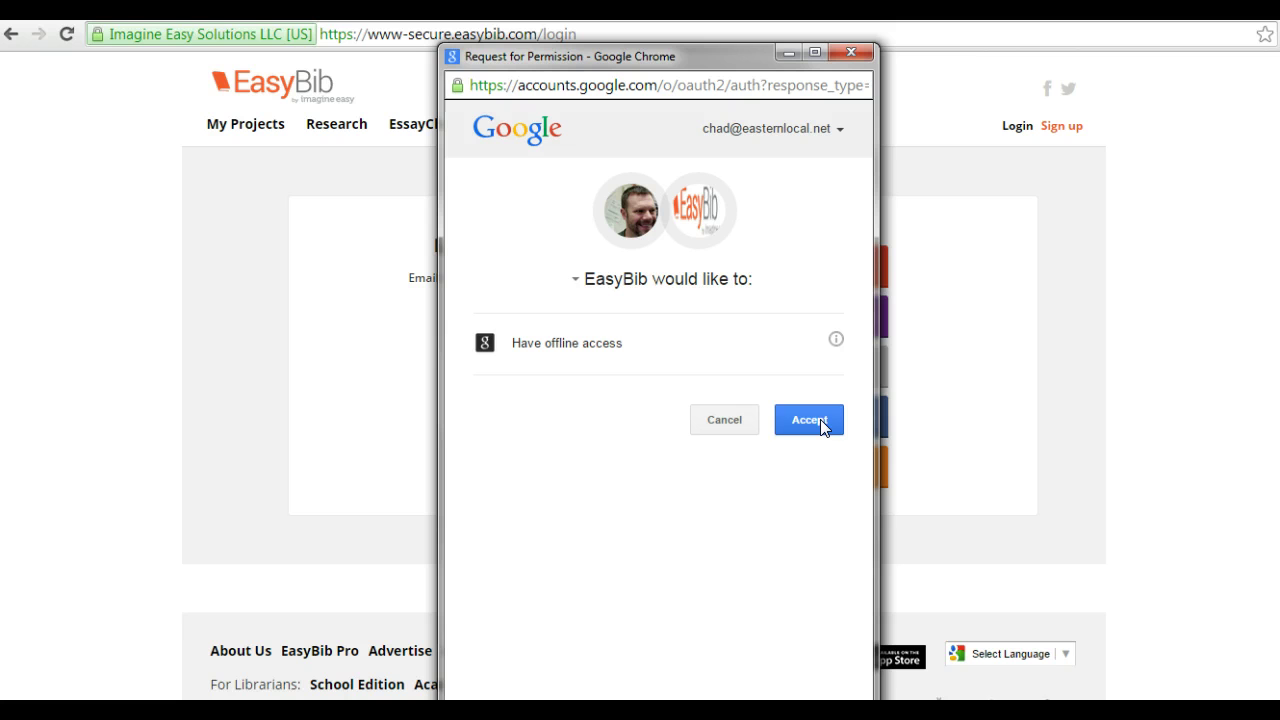
pyautogui.click(820, 419)
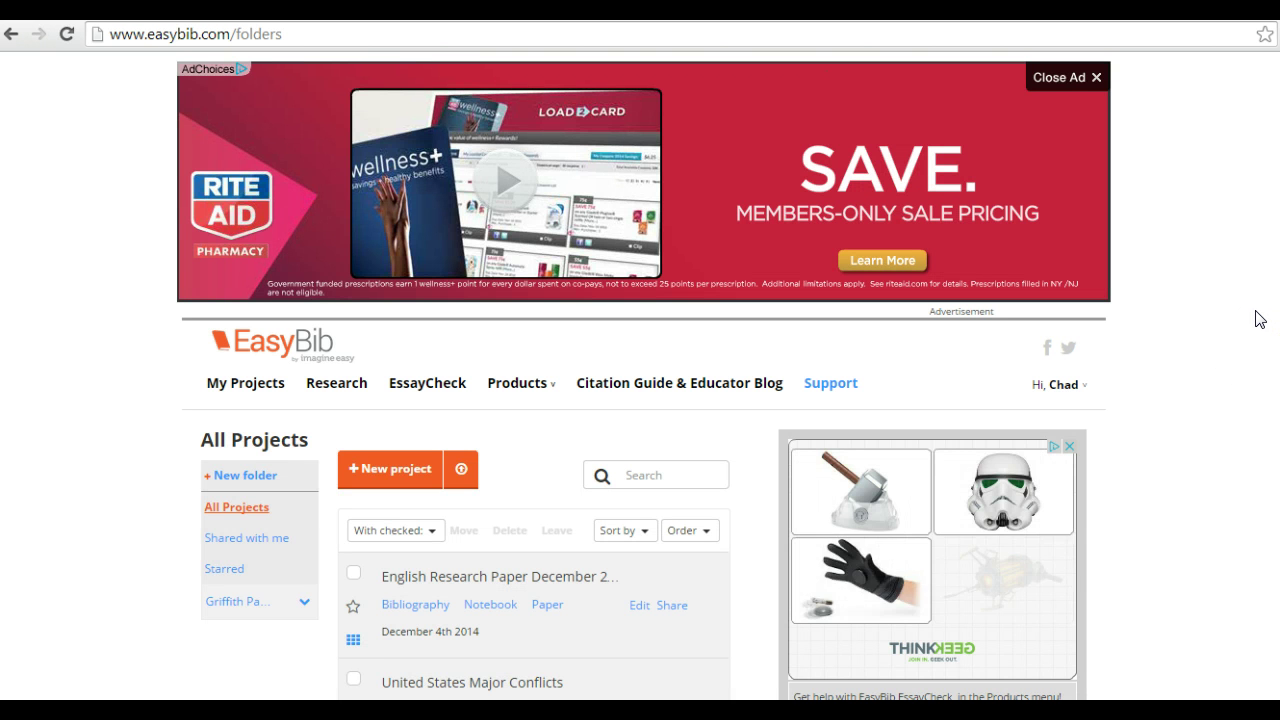
# Open the United States Major Conflicts bibliography and scroll through its eight MLA website citations.
pyautogui.scroll(-3, 1259, 319)
pyautogui.scroll(-1, 1259, 319)
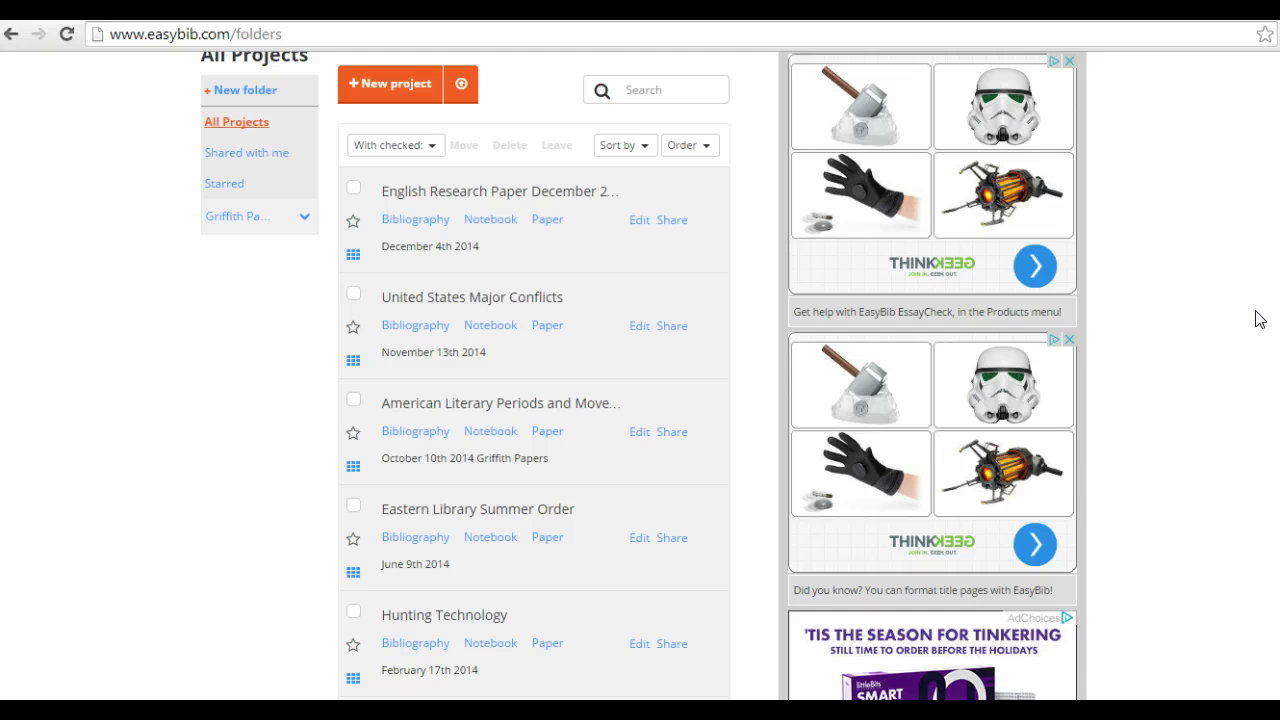
pyautogui.click(1255, 299)
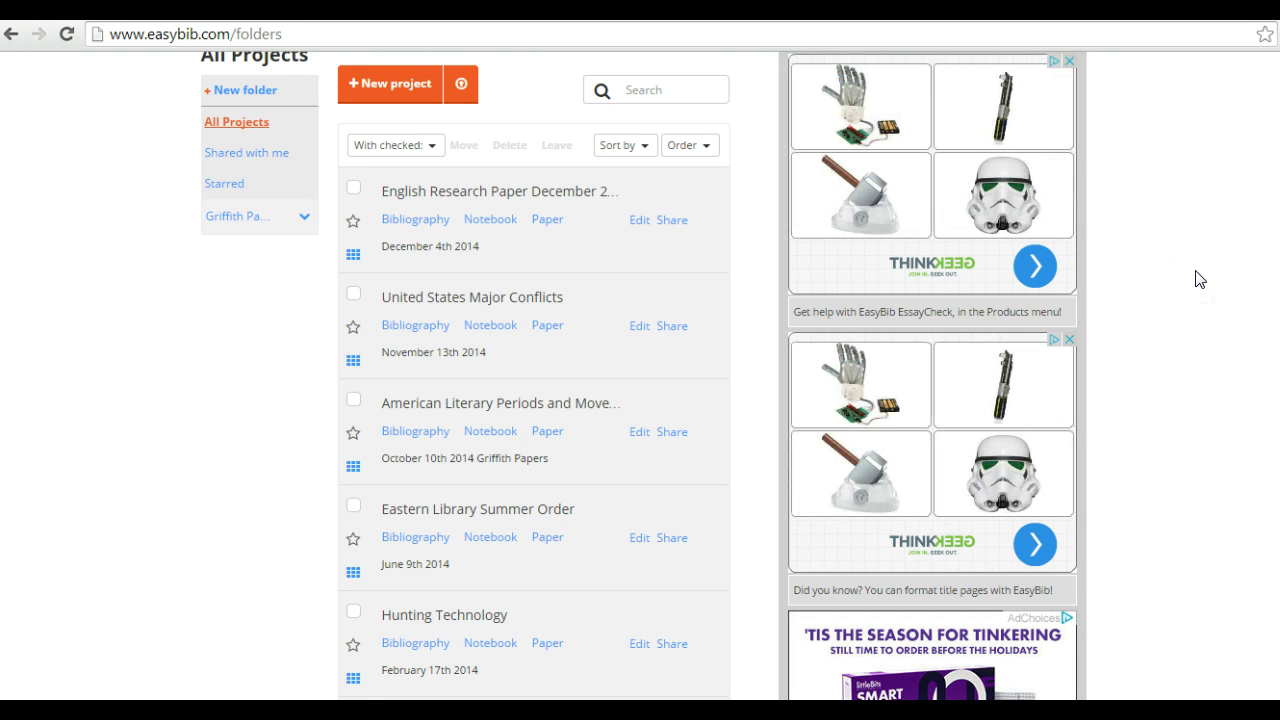
pyautogui.click(416, 326)
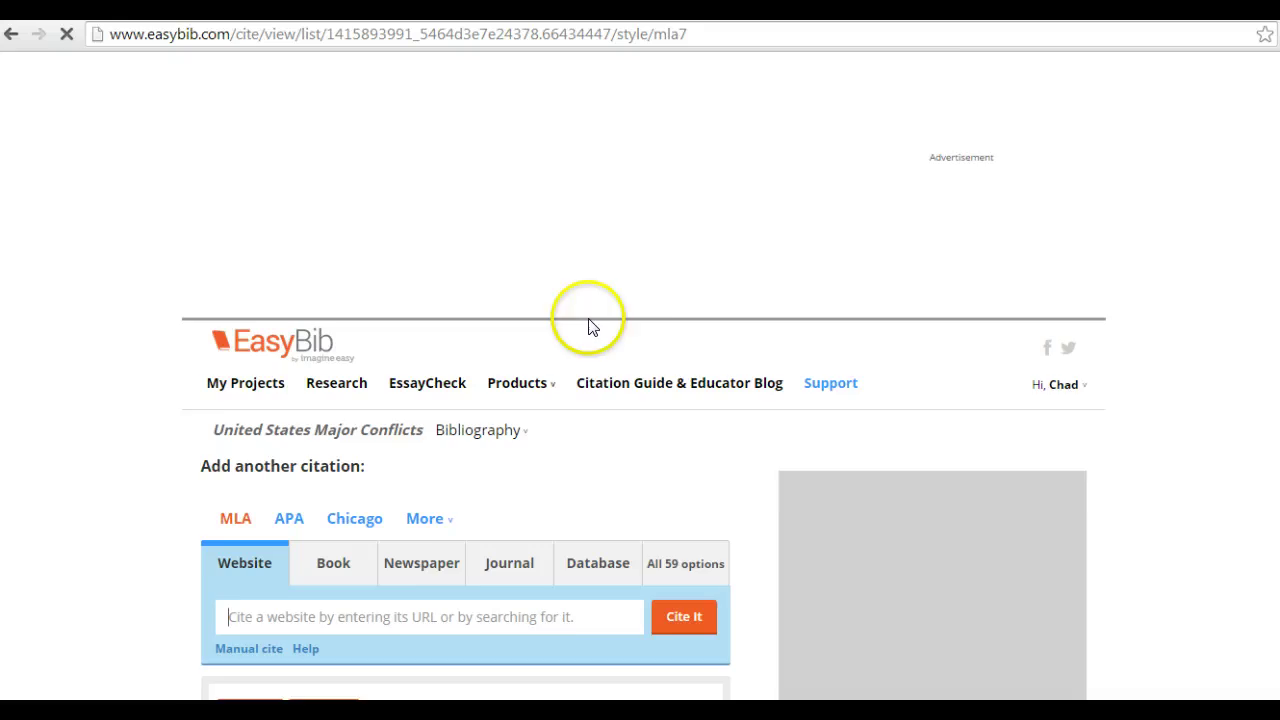
pyautogui.scroll(-8, 639, 325)
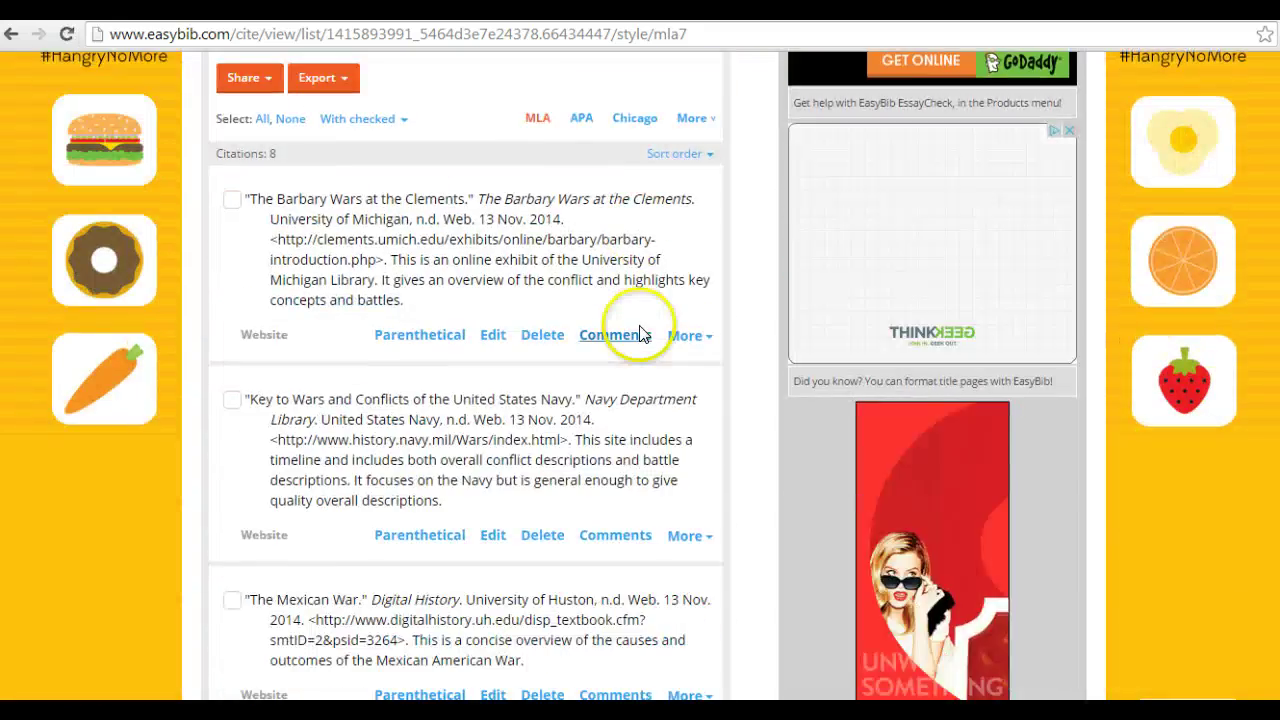
pyautogui.scroll(-12, 639, 333)
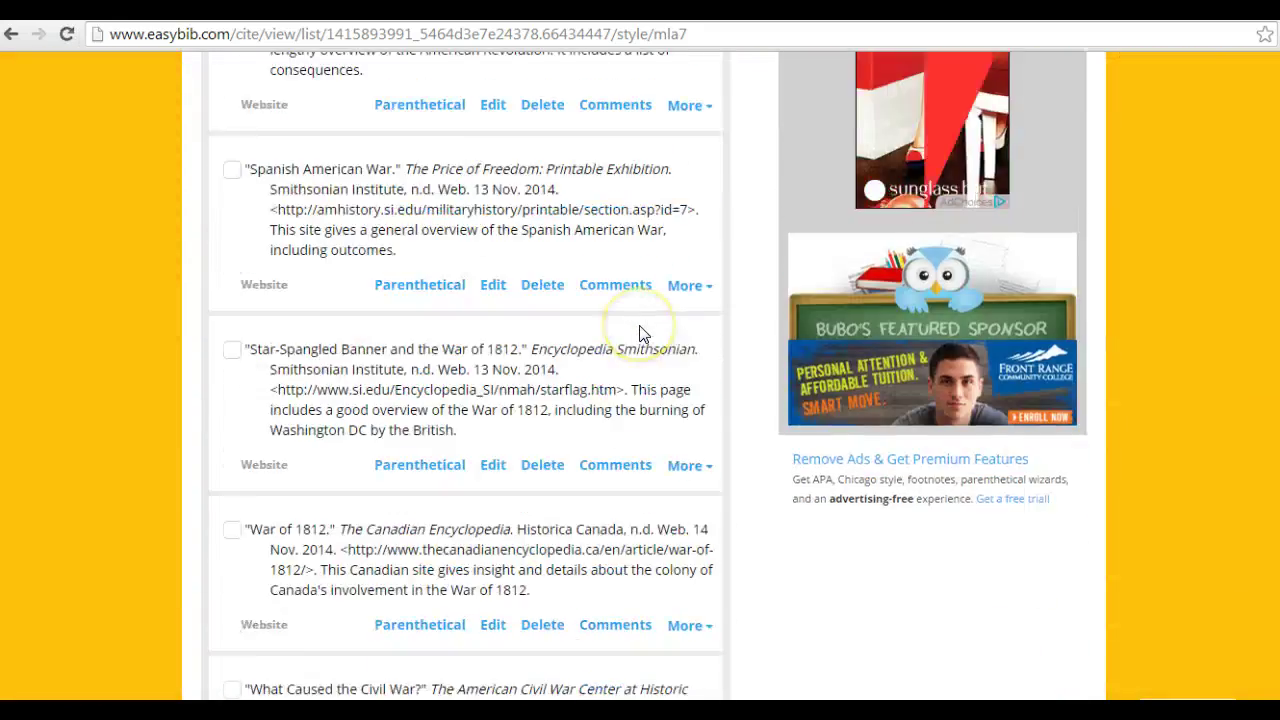
pyautogui.scroll(20, 641, 333)
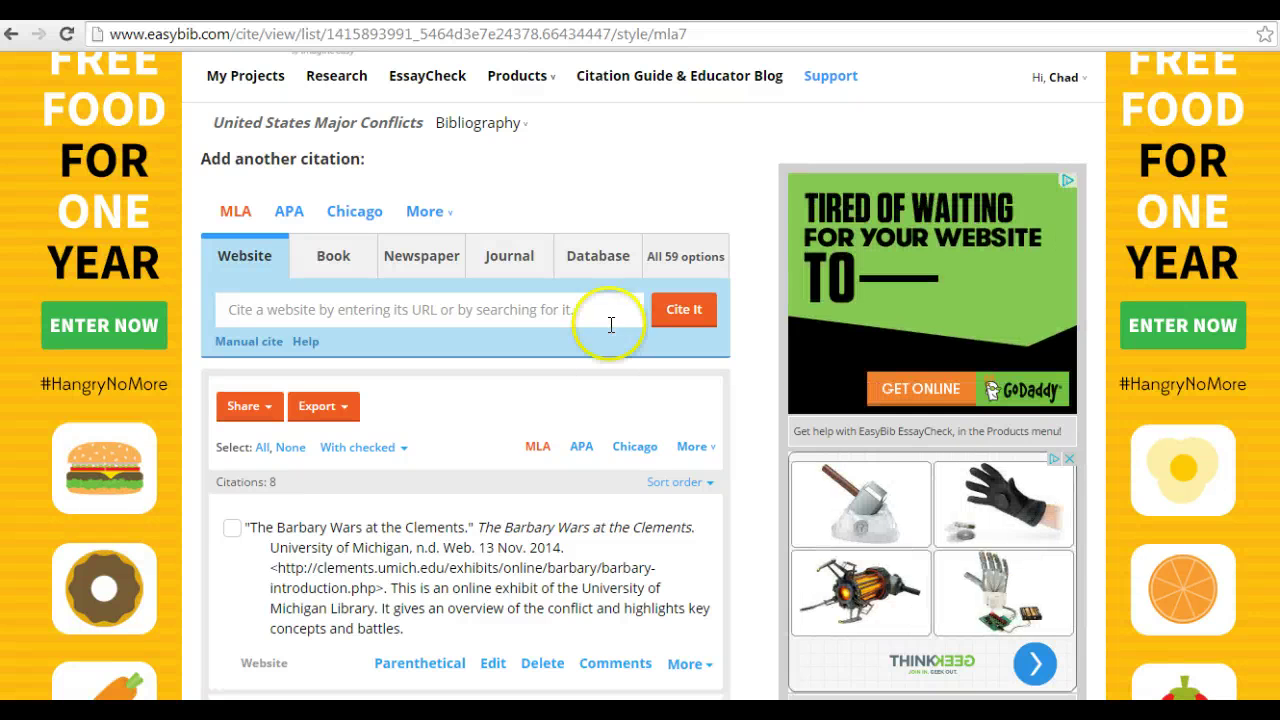
# Export the bibliography to Google Docs with the school account, allowing EasyBib to manage Drive files.
pyautogui.click(594, 320)
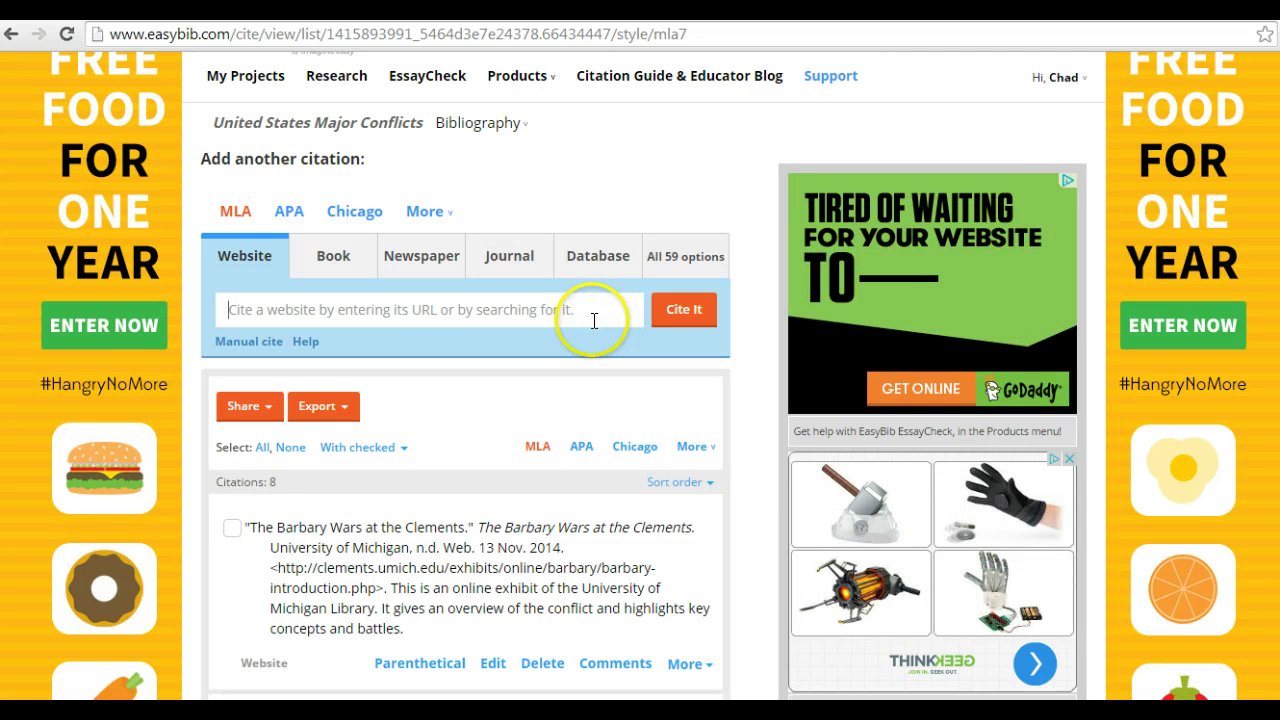
pyautogui.click(338, 410)
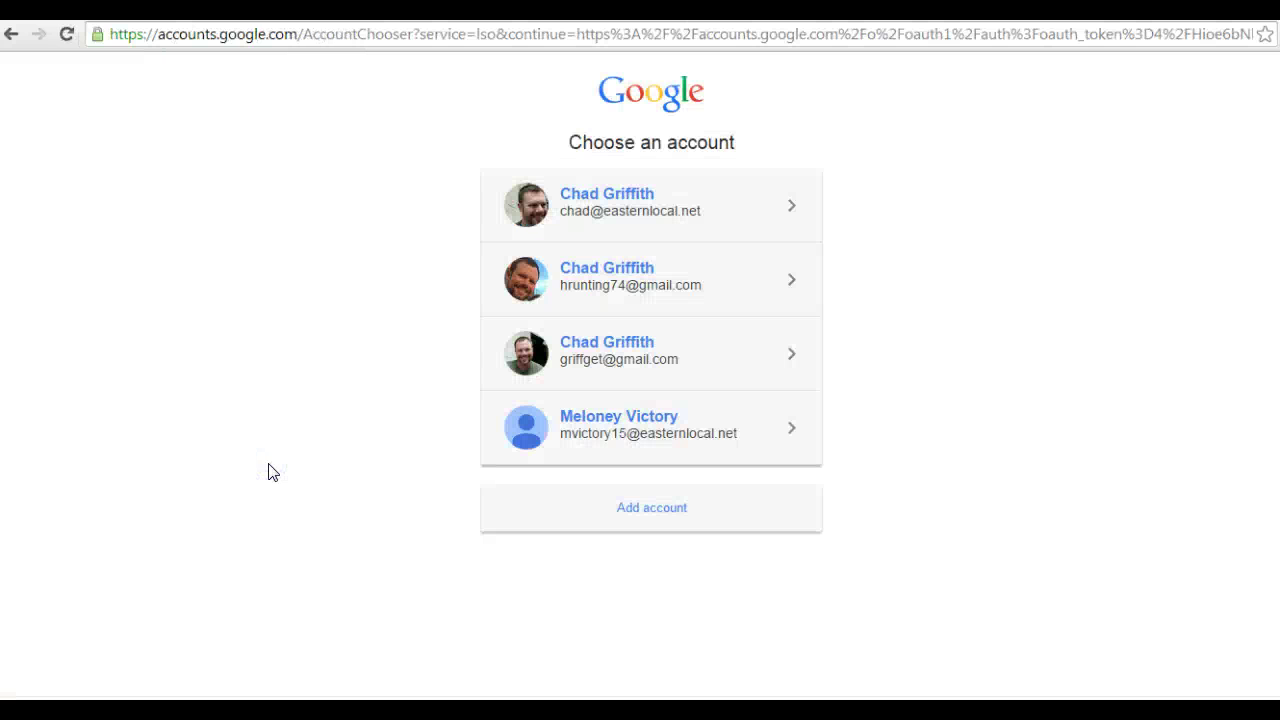
pyautogui.click(652, 200)
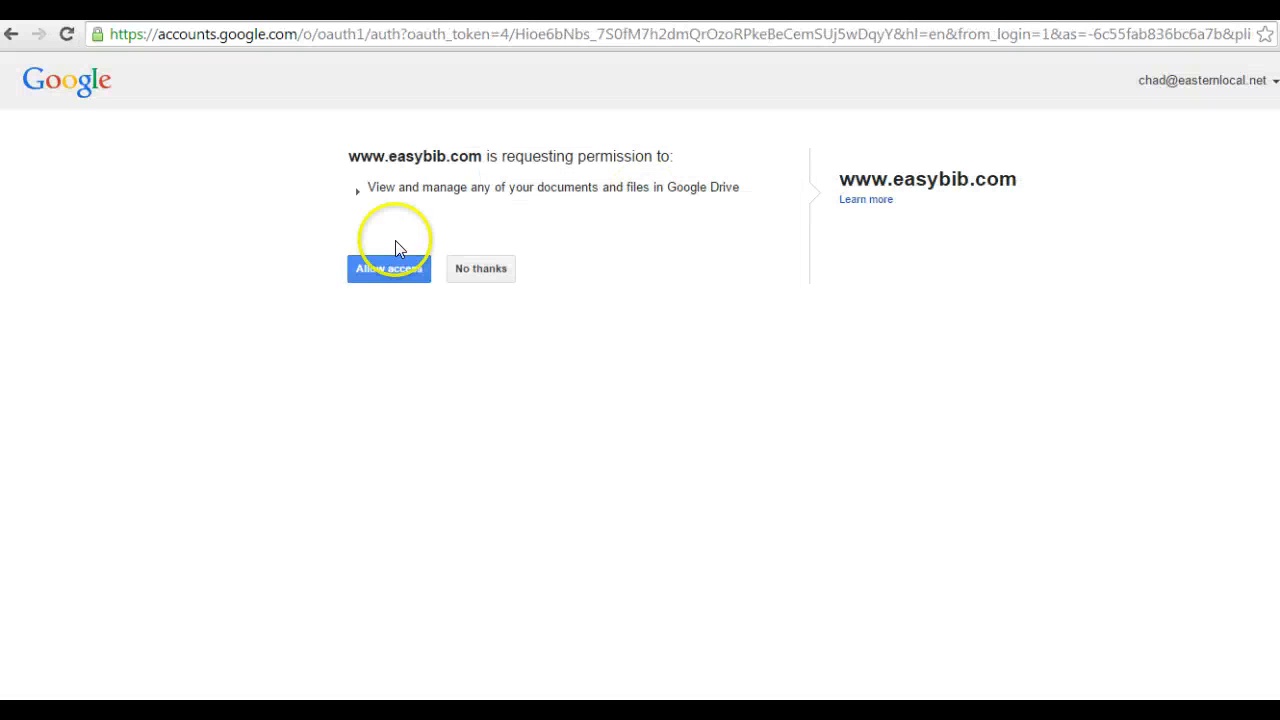
pyautogui.click(385, 269)
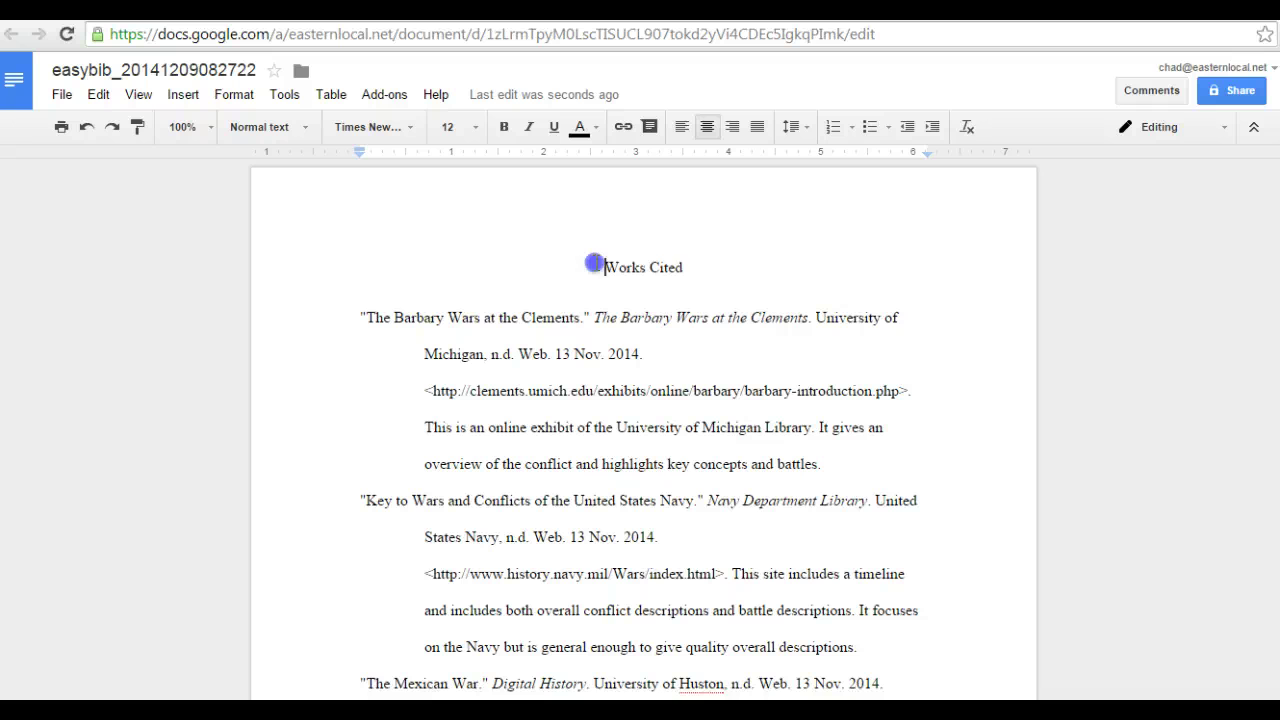
# Select the easybib document's Works Cited list through the 'What Caused the Civil War?' entry.
pyautogui.moveTo(597, 265)
pyautogui.mouseDown()
pyautogui.moveTo(826, 351)
pyautogui.moveTo(823, 449)
pyautogui.moveTo(826, 384)
pyautogui.moveTo(586, 380)
pyautogui.moveTo(829, 389)
pyautogui.moveTo(842, 366)
pyautogui.mouseUp()
pyautogui.scroll(-7, 826, 360)
pyautogui.scroll(-8, 586, 380)
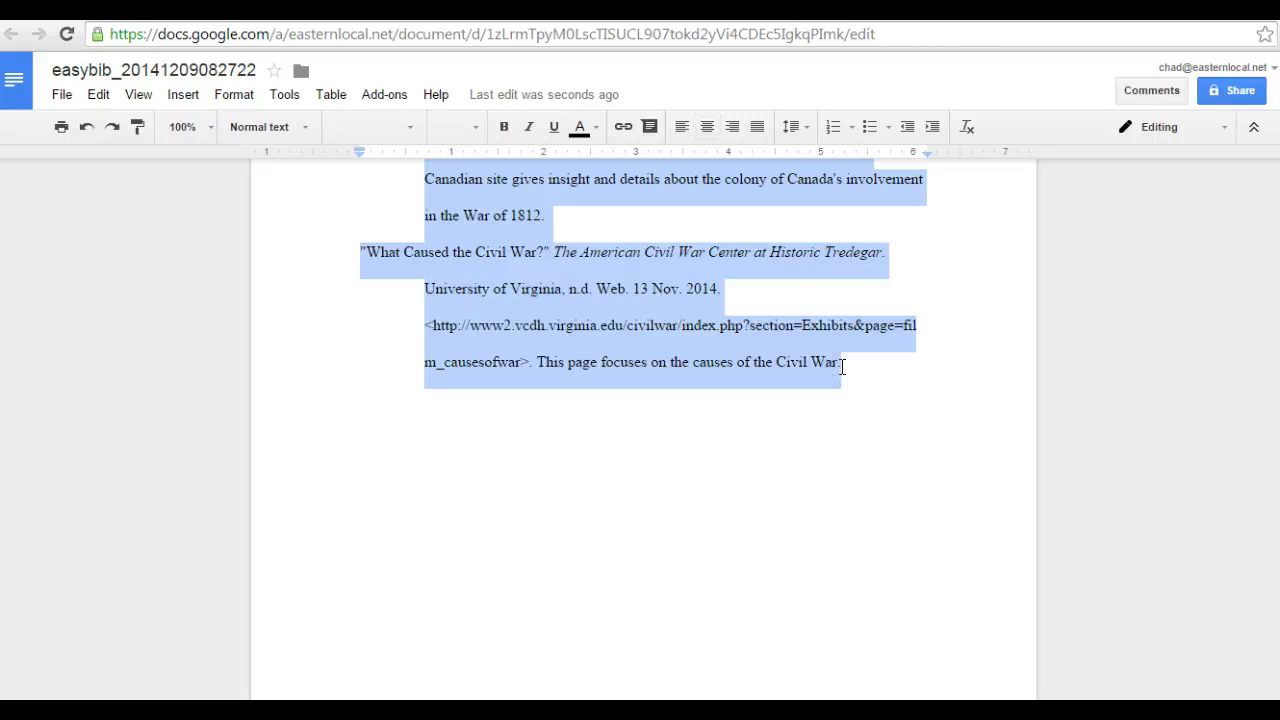
# Switch to the December '14 Research Paper document and look over its pages.
pyautogui.click(665, 15)
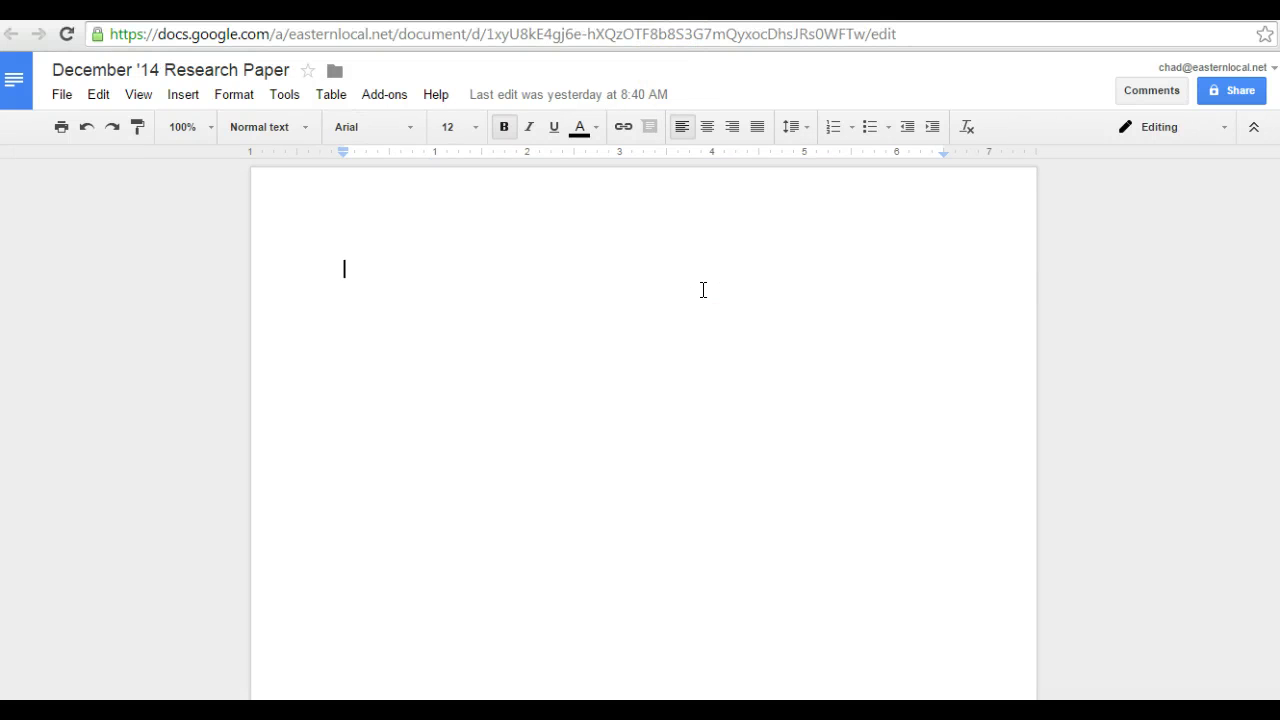
pyautogui.scroll(-10, 703, 290)
pyautogui.scroll(-5, 703, 290)
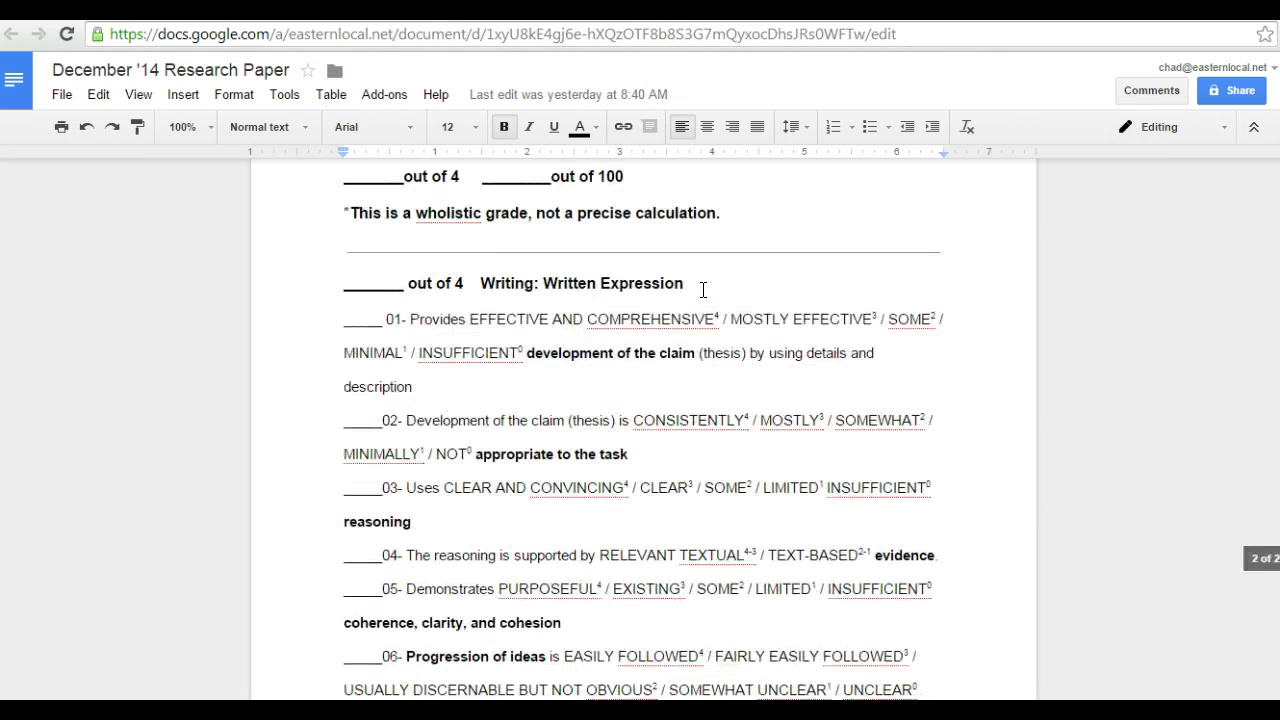
pyautogui.scroll(15, 707, 290)
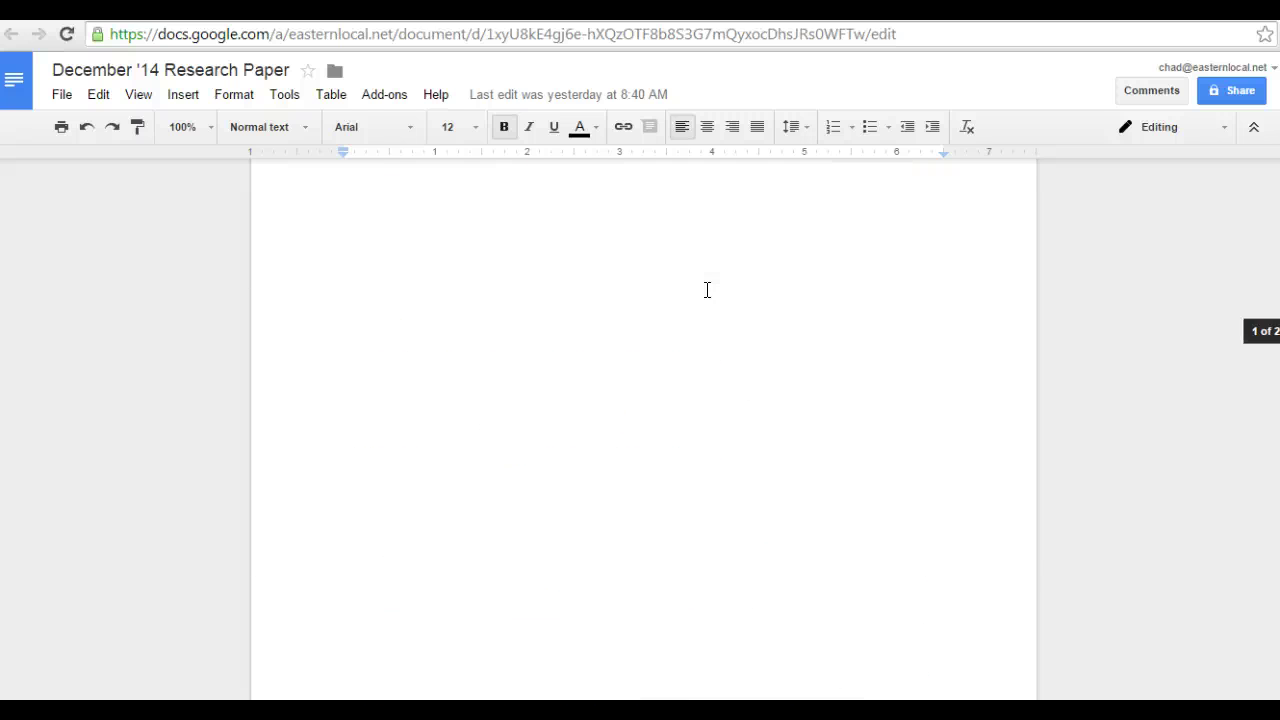
# Paste the exported Works Cited list at the top line of the research paper.
pyautogui.click(551, 237)
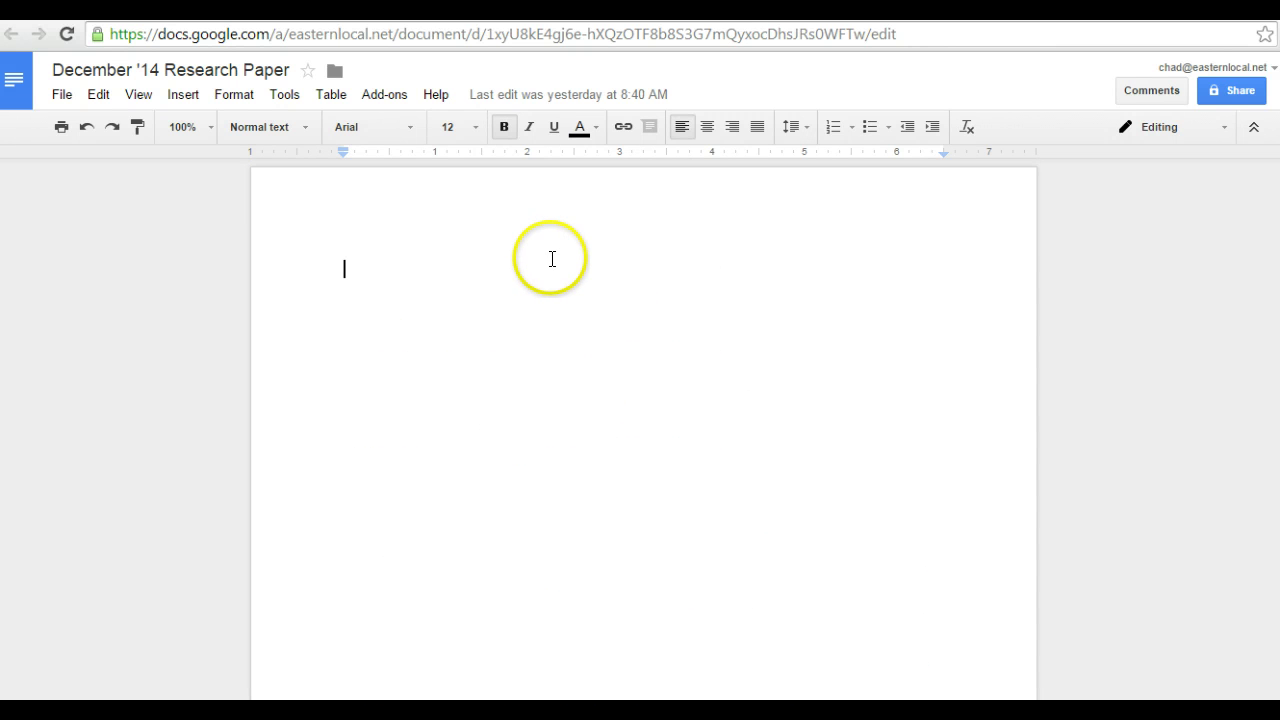
pyautogui.click(549, 257)
pyautogui.press('Tab')
pyautogui.press('Tab')
pyautogui.click(357, 226)
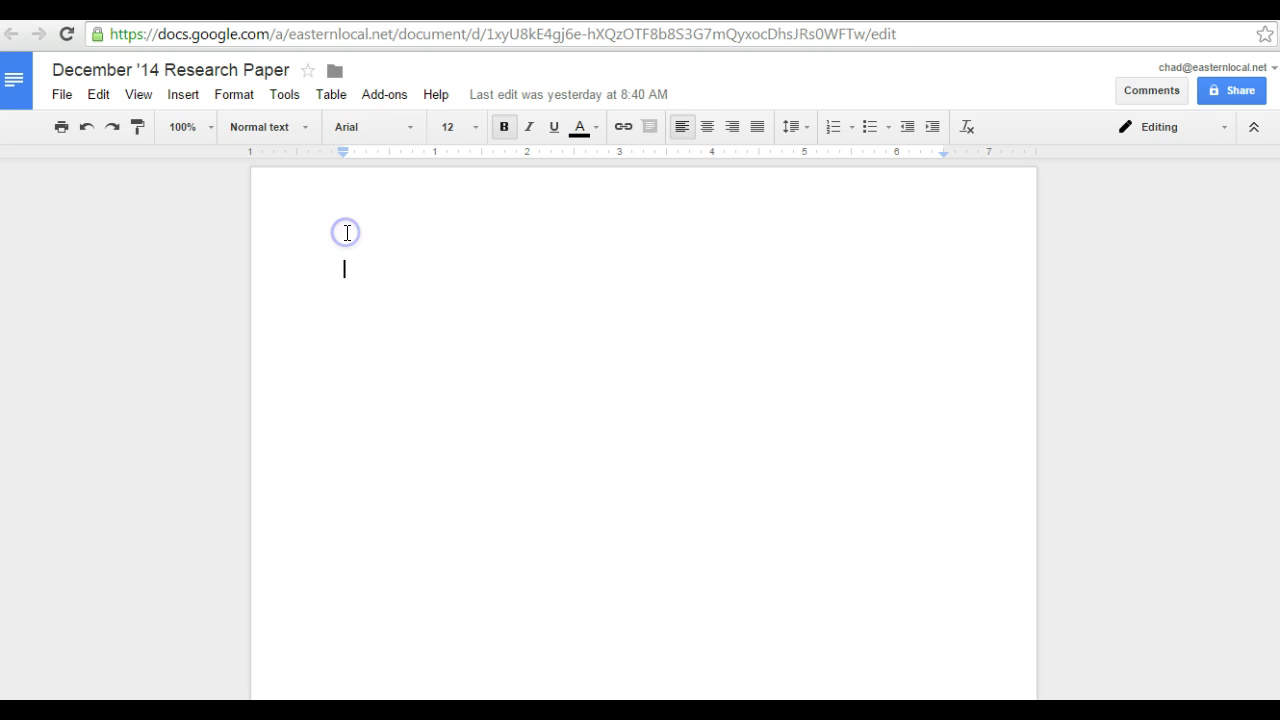
pyautogui.click(462, 284)
pyautogui.hotkey('ctrl', 'v')
pyautogui.click(591, 301)
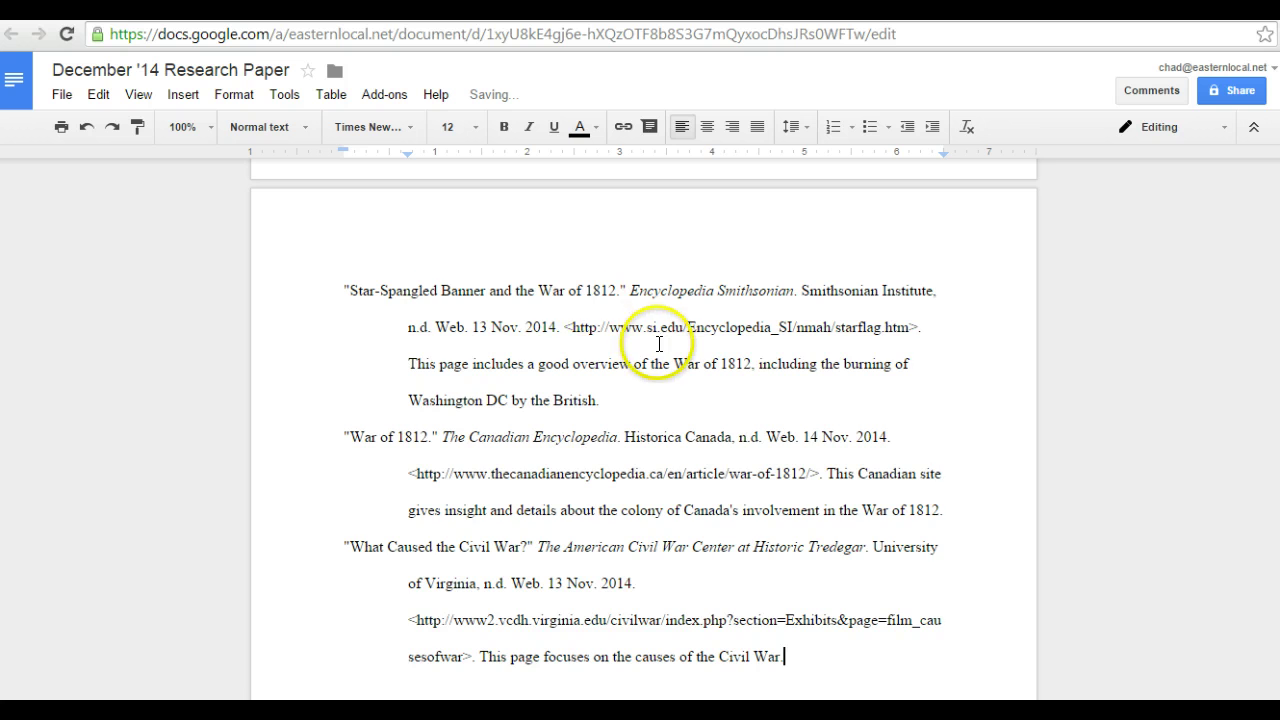
pyautogui.scroll(10, 600, 330)
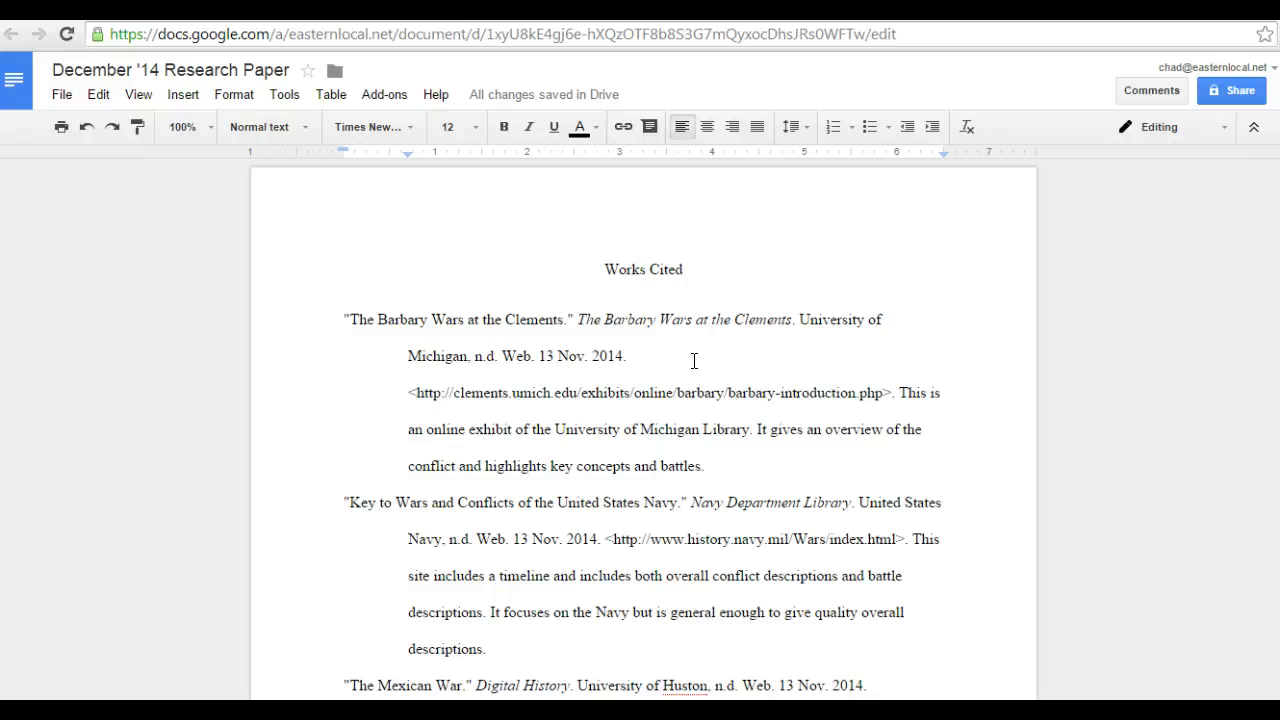
pyautogui.click(612, 291)
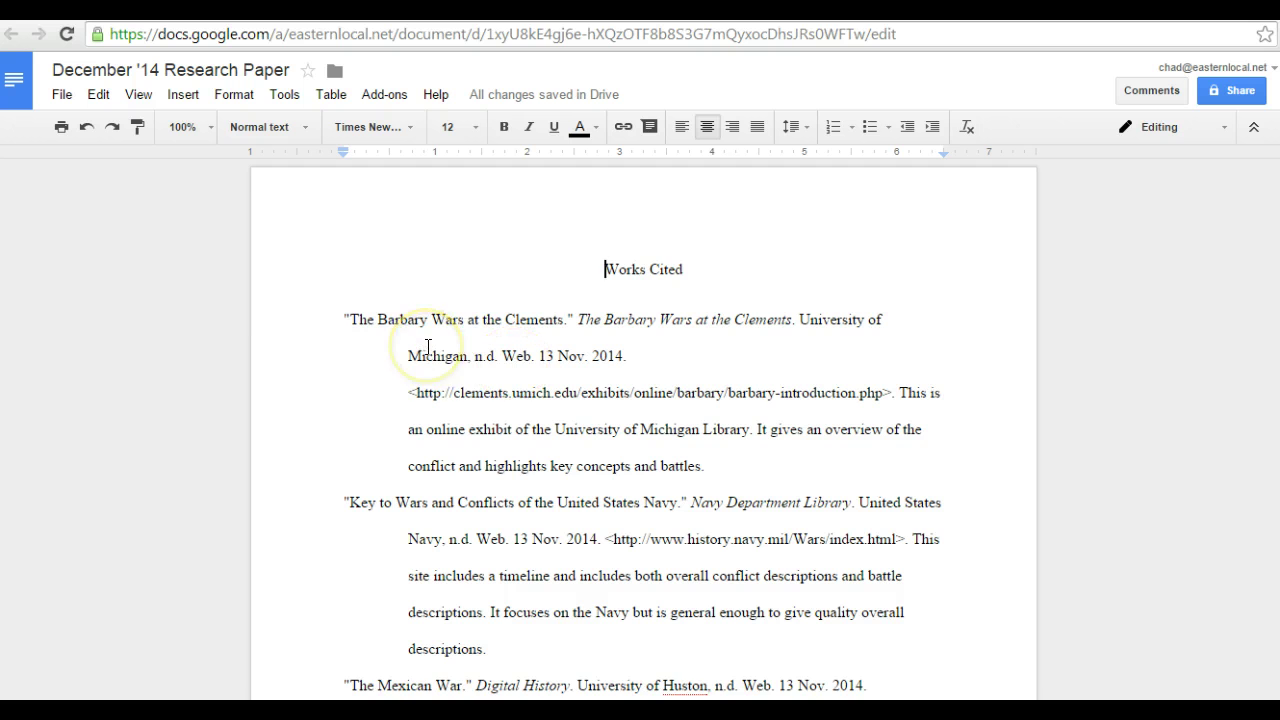
pyautogui.scroll(-2, 428, 346)
pyautogui.scroll(-7, 428, 346)
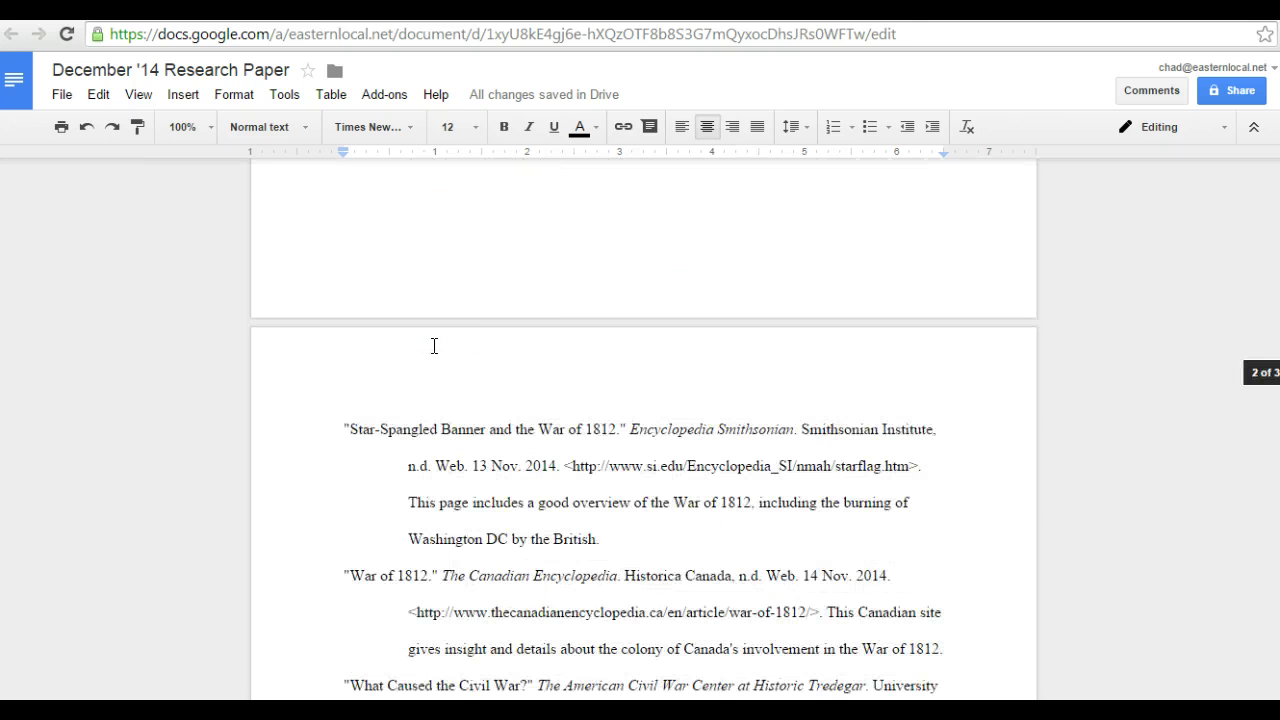
pyautogui.scroll(8, 430, 346)
pyautogui.scroll(1, 434, 346)
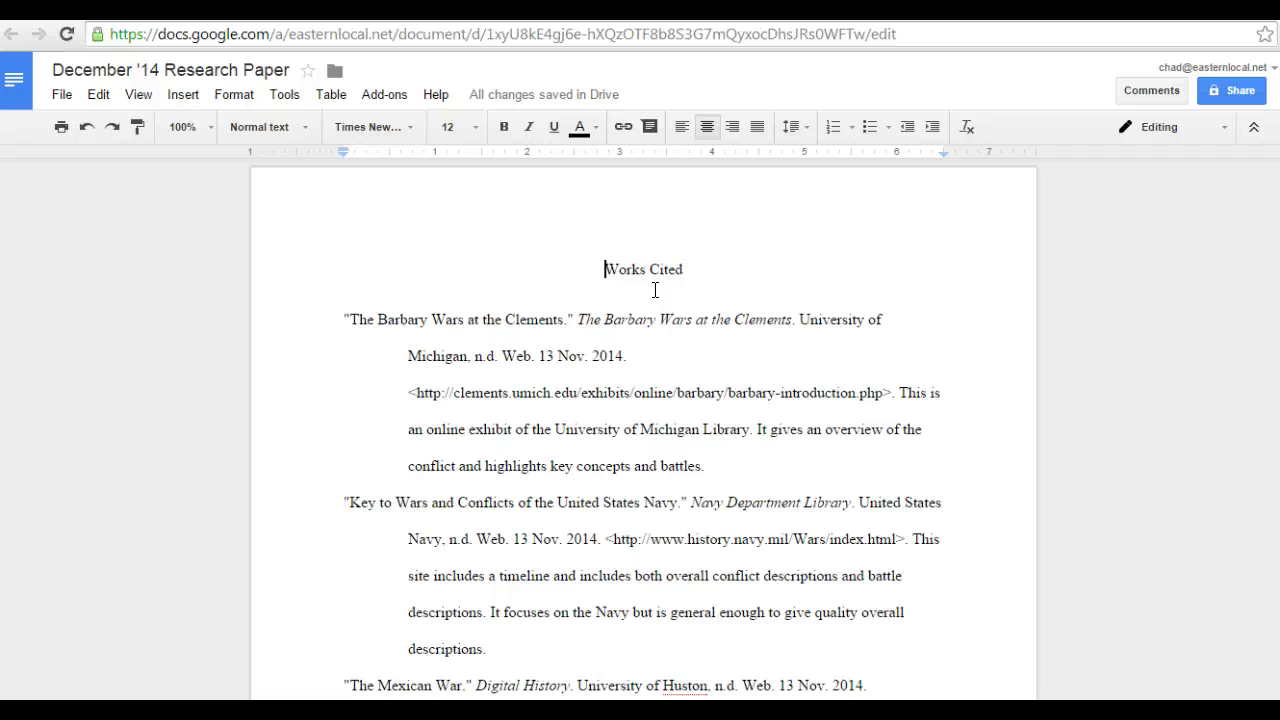
# Insert a page break before the Works Cited heading so it begins on page 2.
pyautogui.click(185, 96)
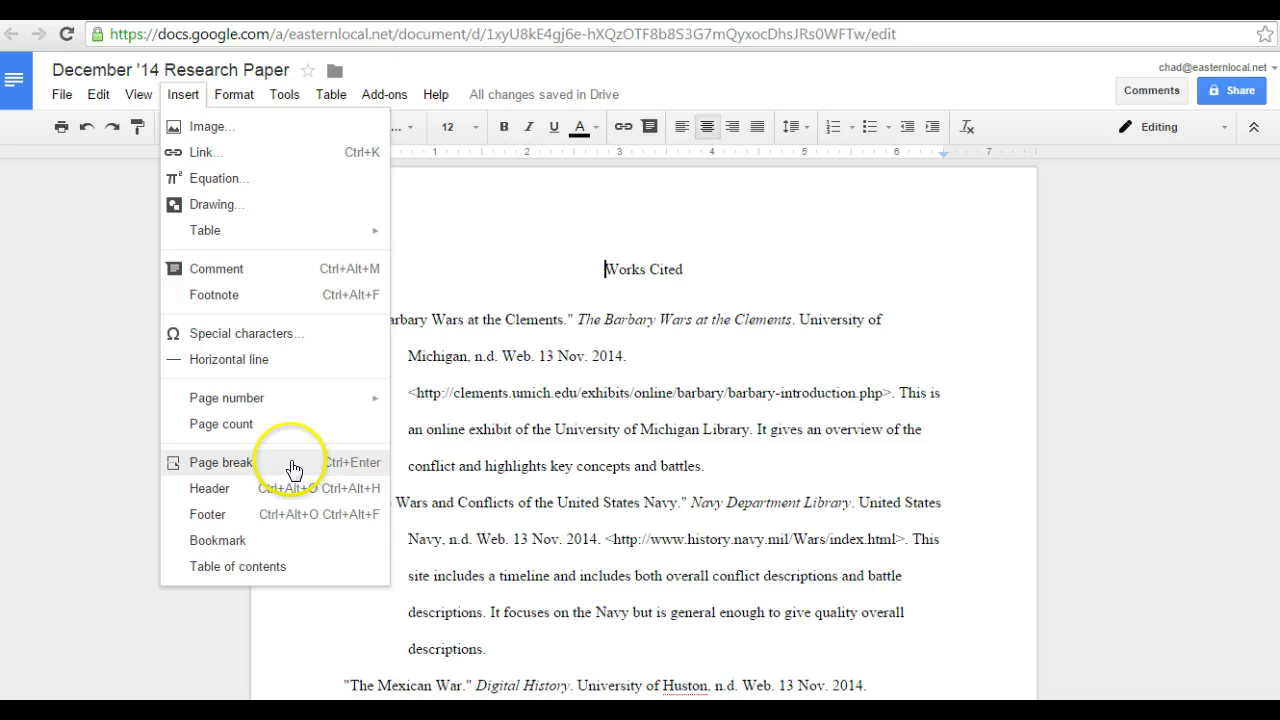
pyautogui.click(591, 262)
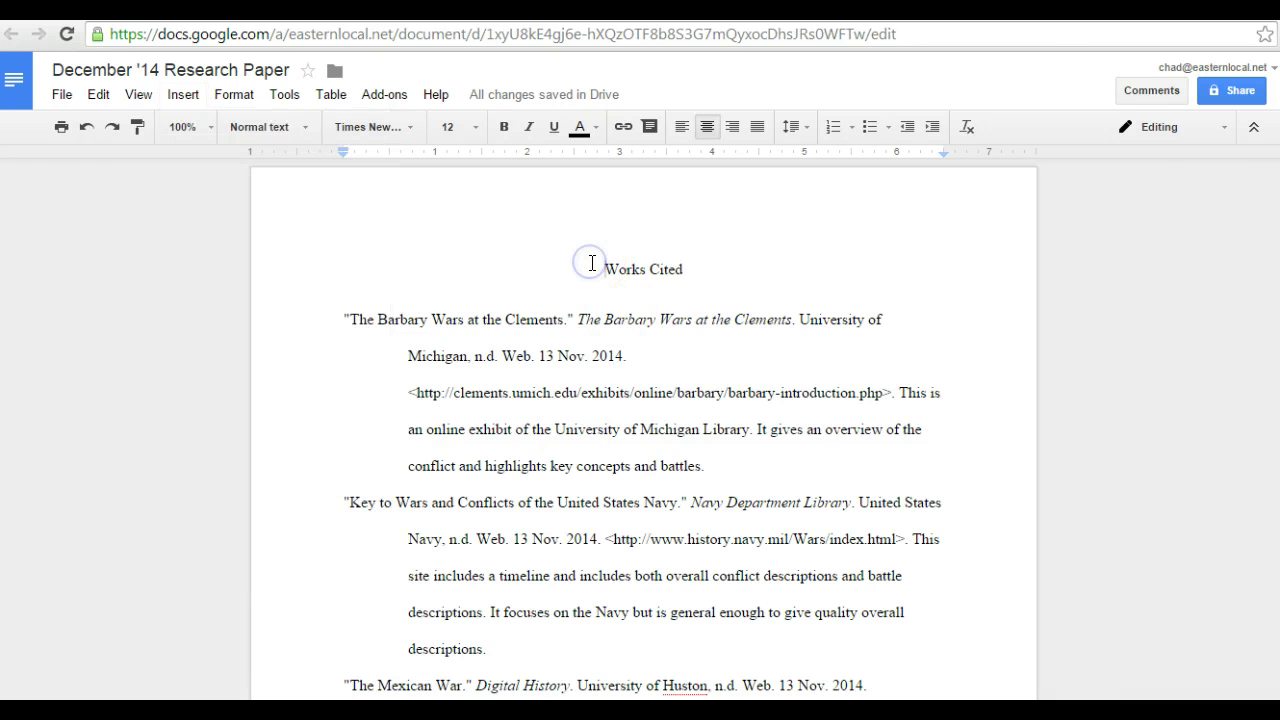
pyautogui.click(817, 243)
pyautogui.hotkey('ctrl', 'Return')
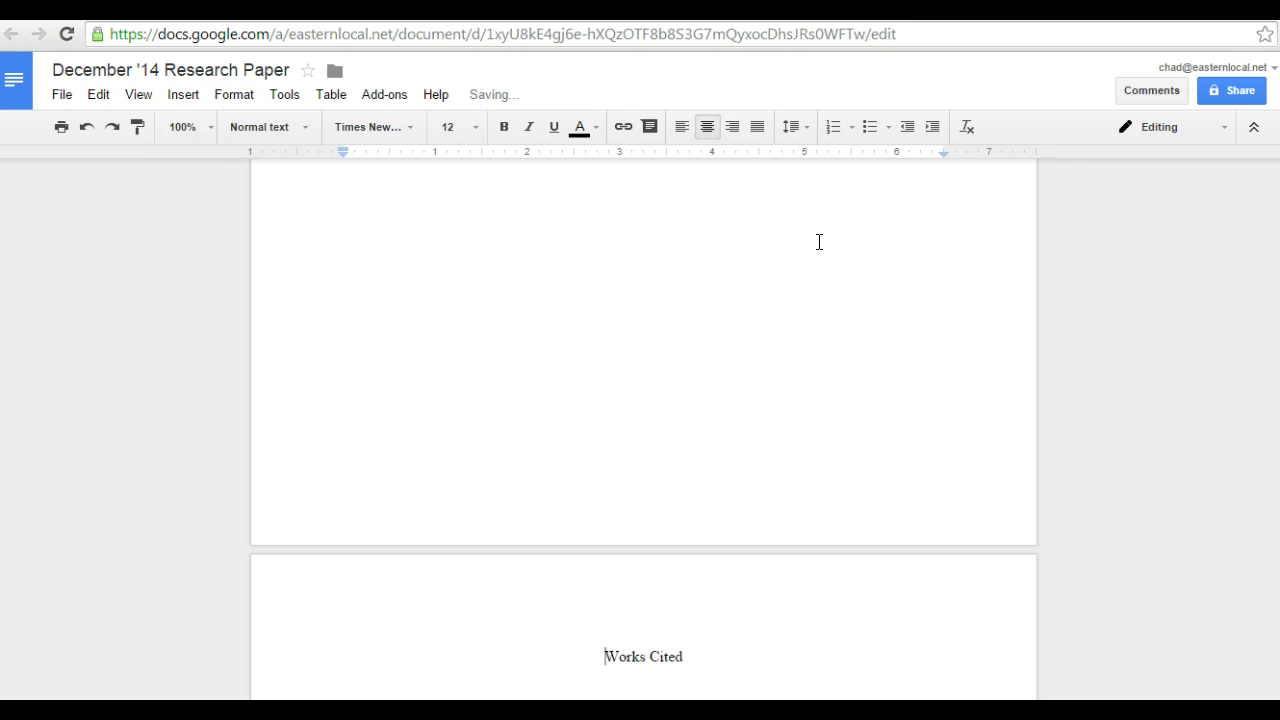
pyautogui.click(832, 260)
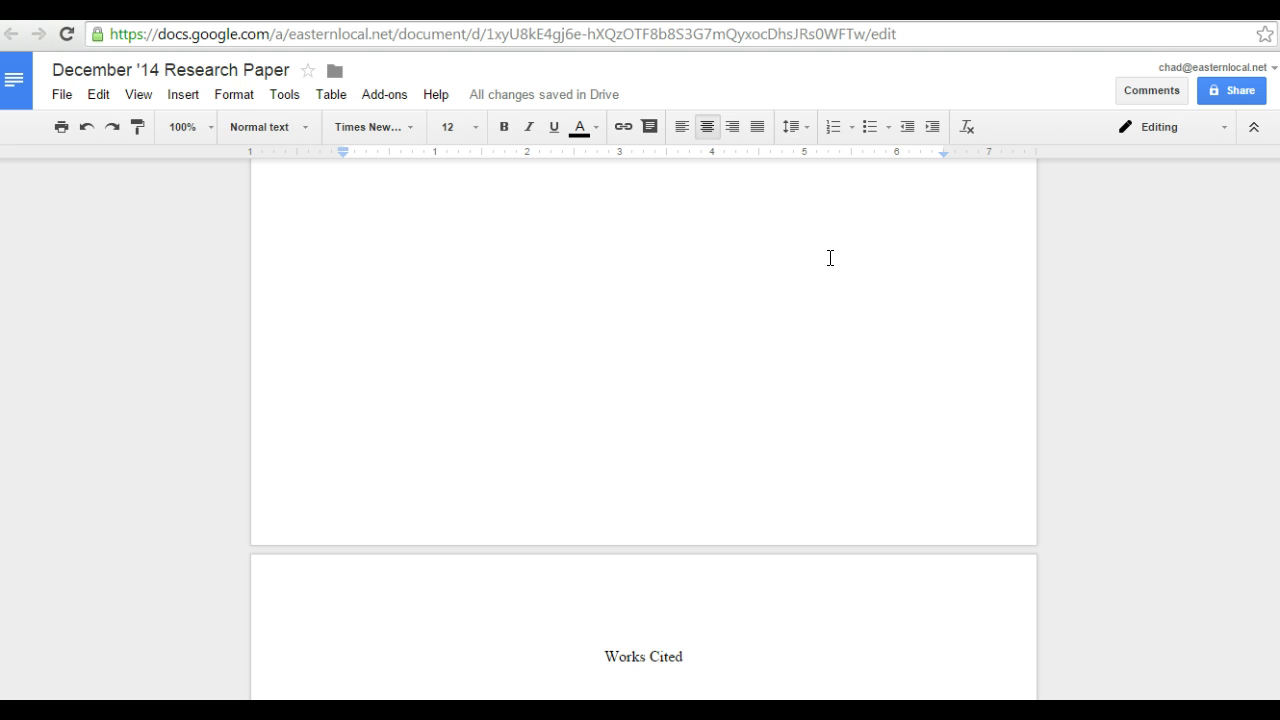
# Left-align the first line of the blank first page and type the author's full name there.
pyautogui.click(771, 317)
pyautogui.hotkey('ctrl', 'Return')
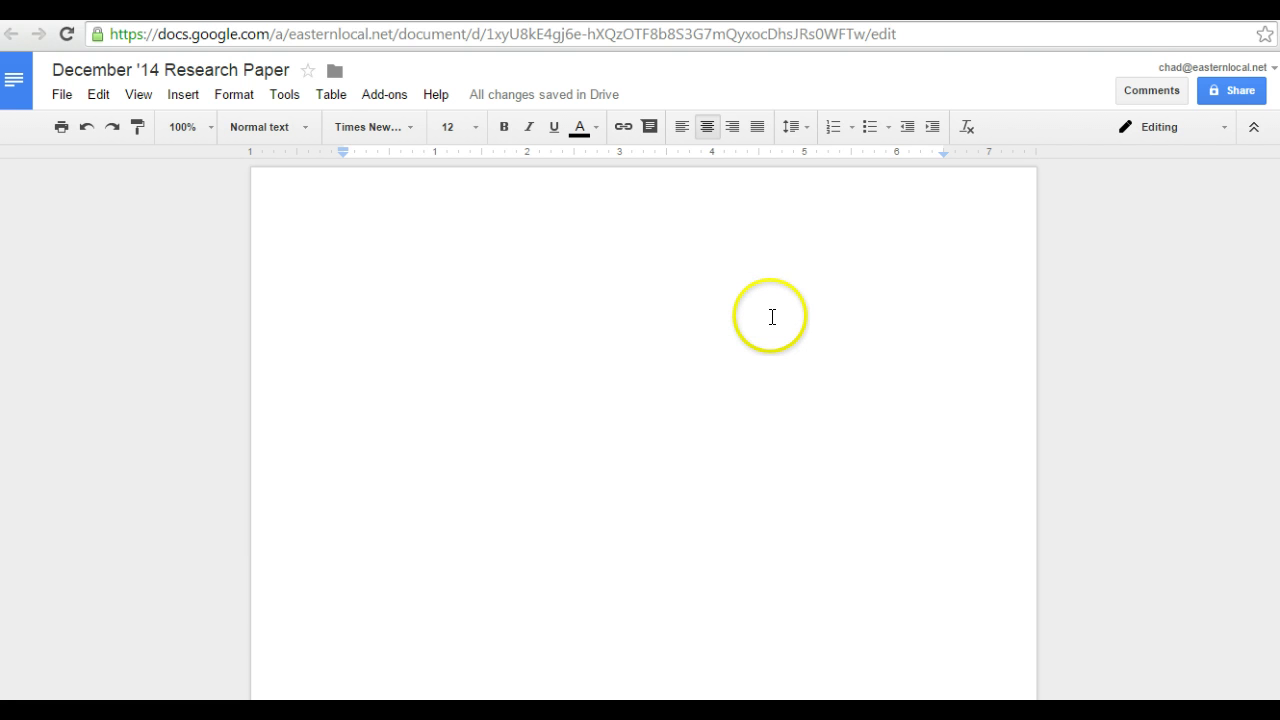
pyautogui.click(680, 271)
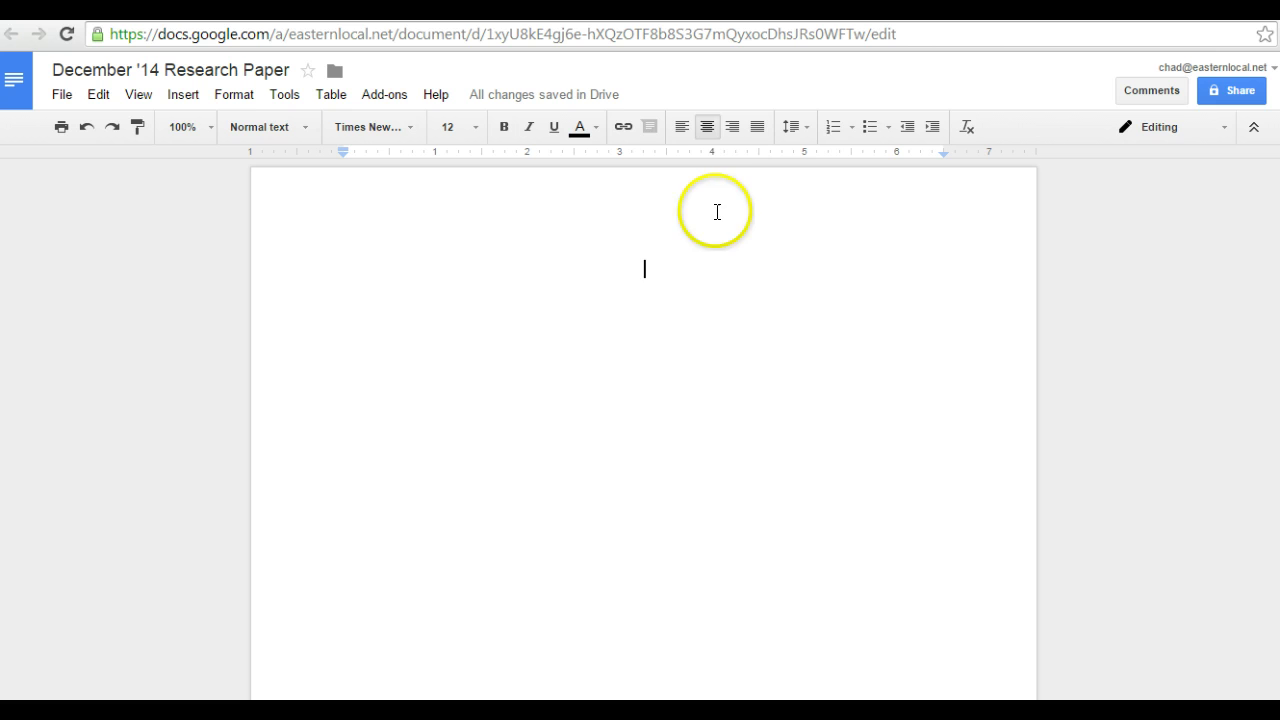
pyautogui.click(683, 128)
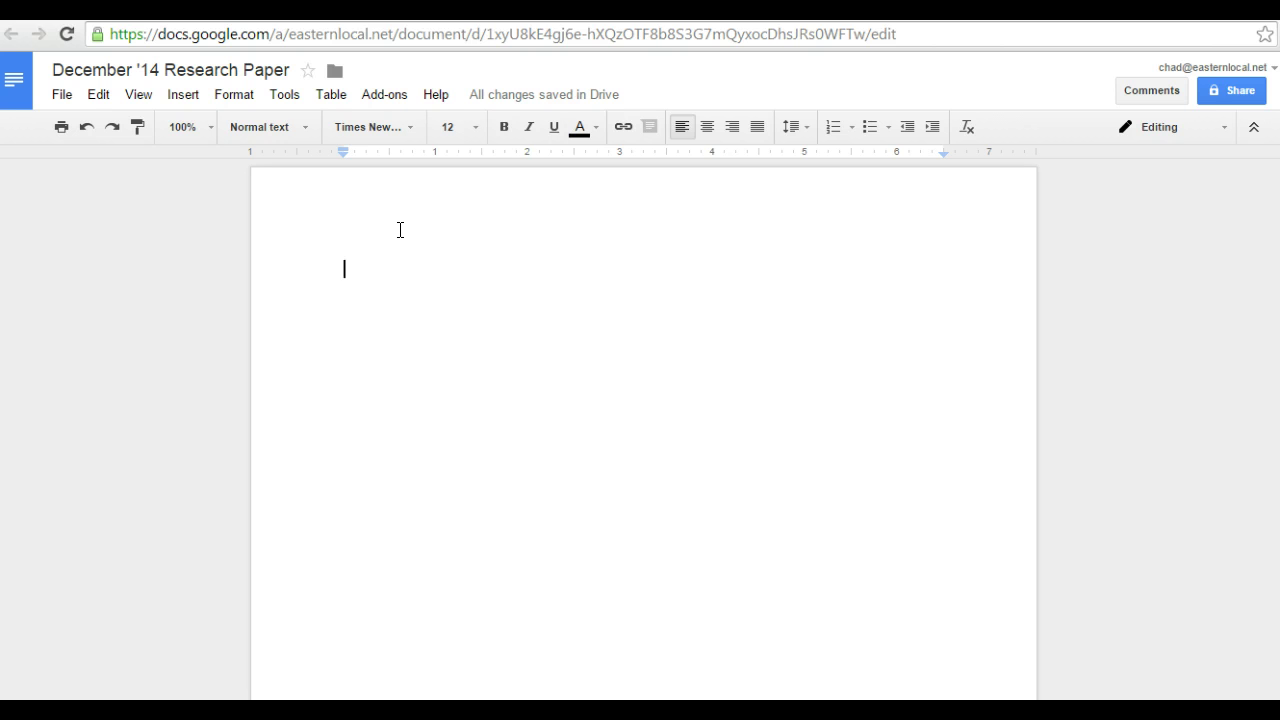
pyautogui.write('Chad Griffi')
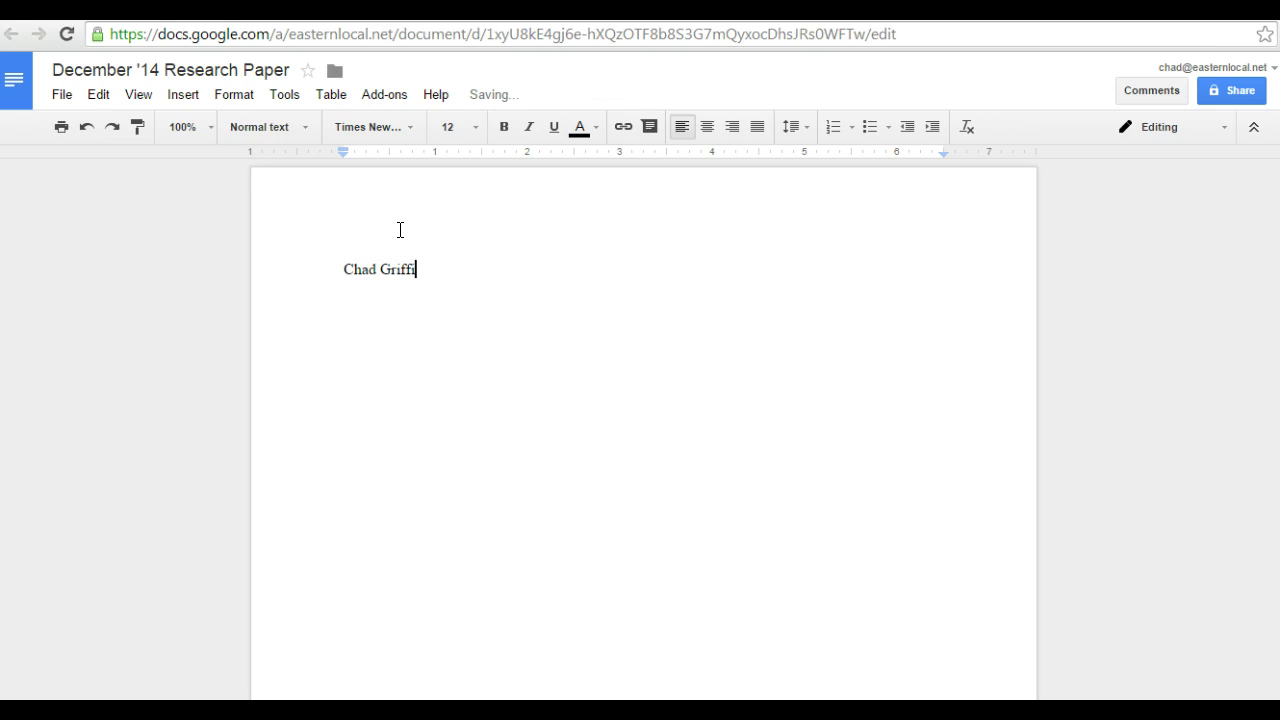
pyautogui.write('th')
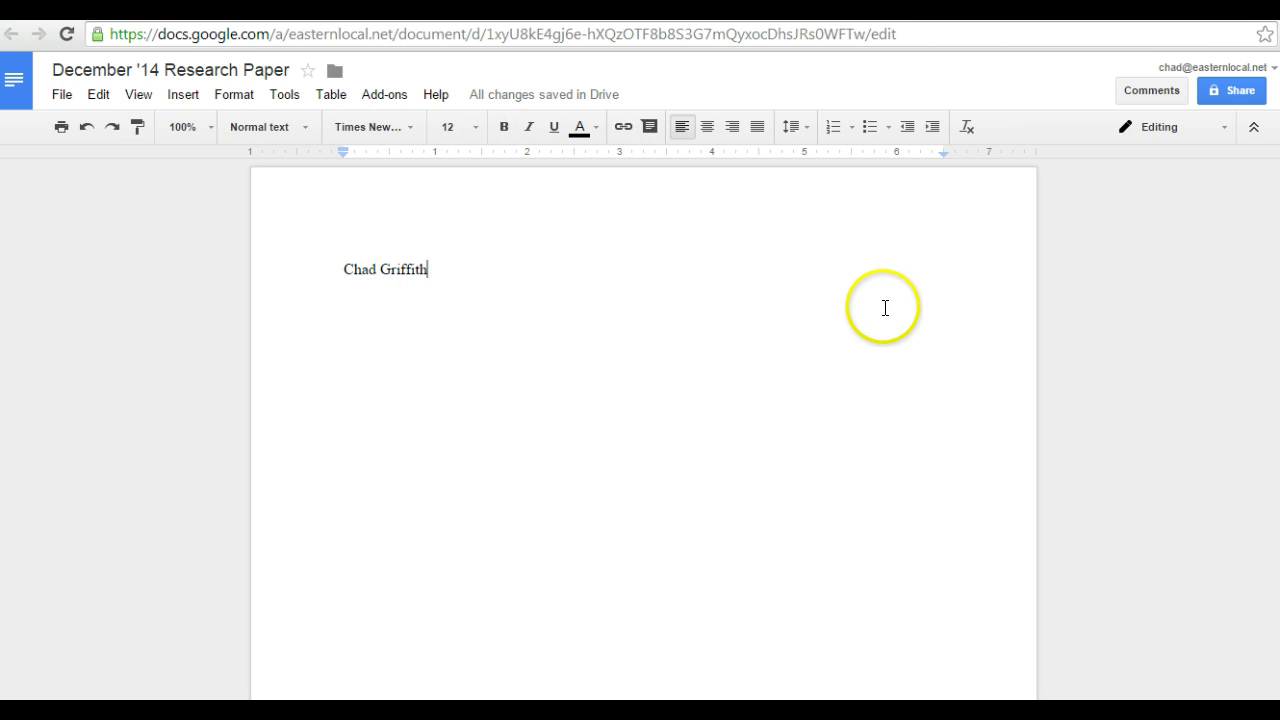
pyautogui.scroll(-10, 885, 308)
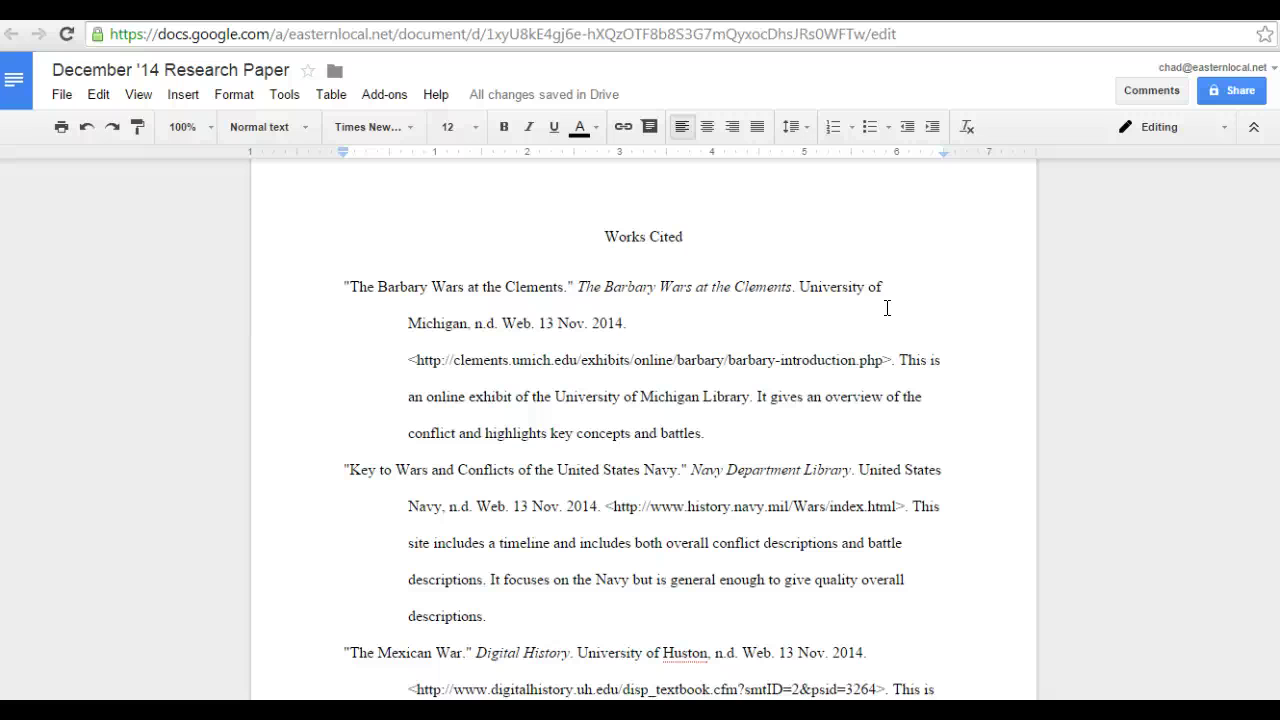
pyautogui.scroll(10, 886, 308)
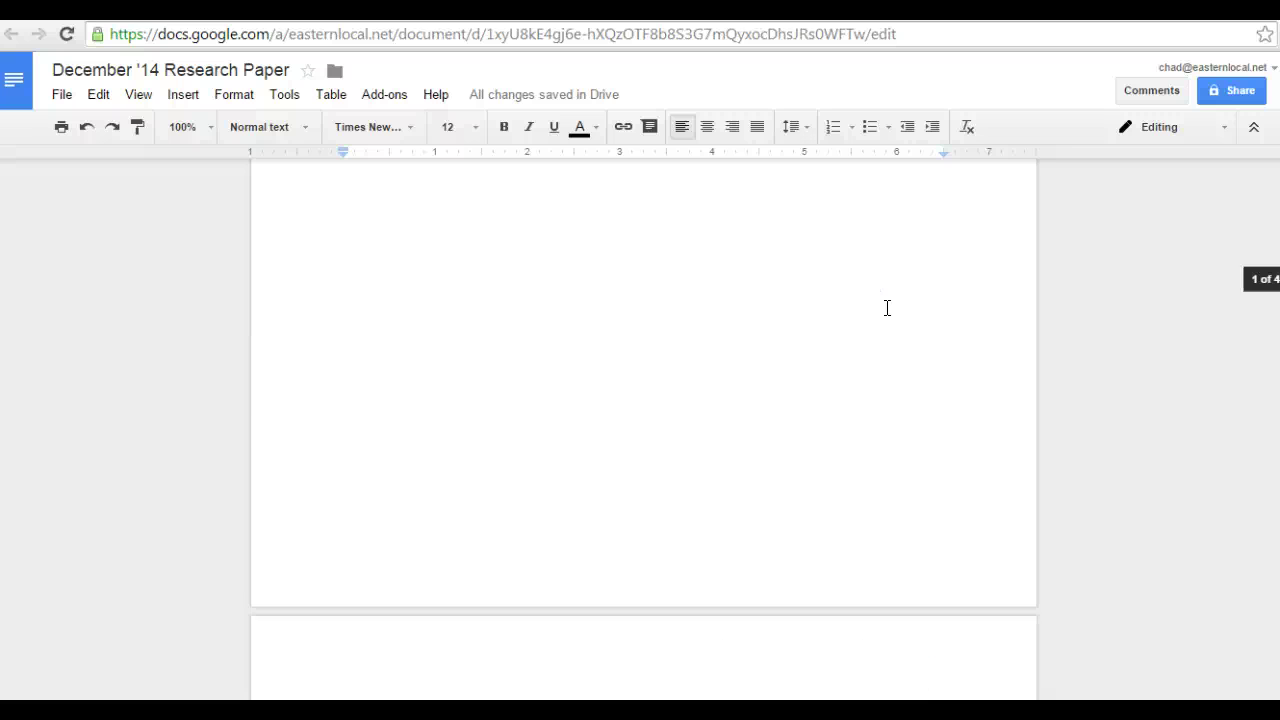